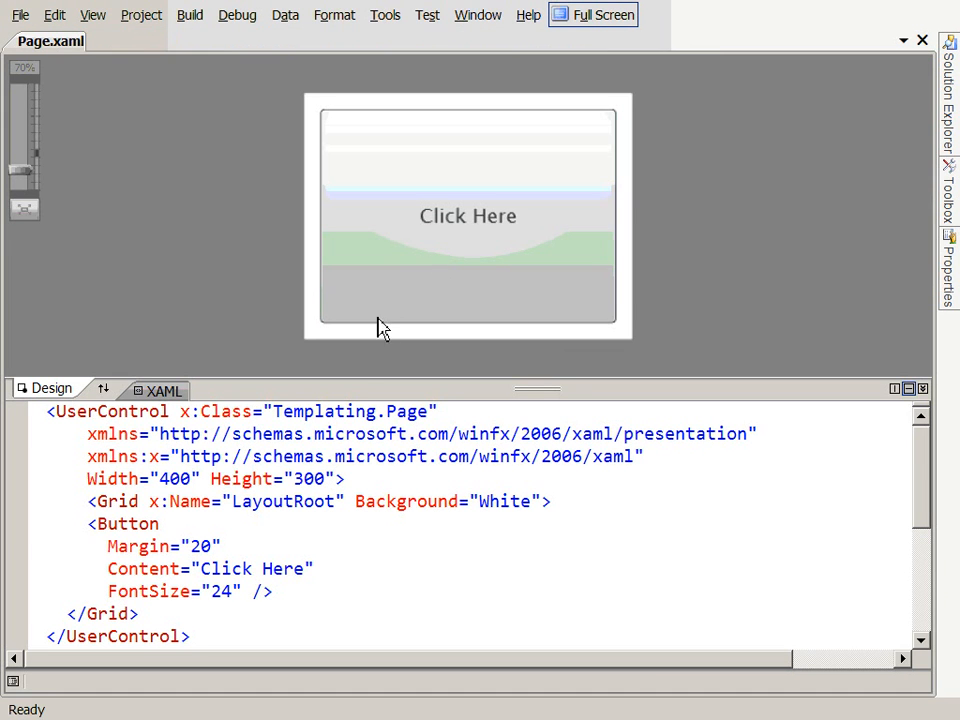
left_click_drag(351, 386, 356, 369)
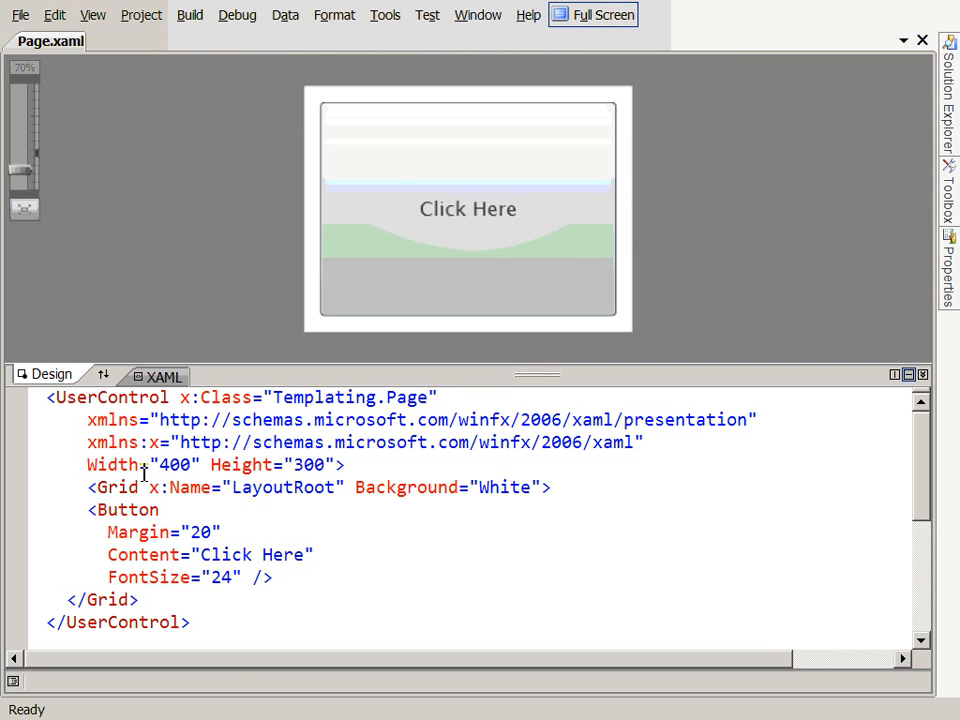
left_click(124, 507)
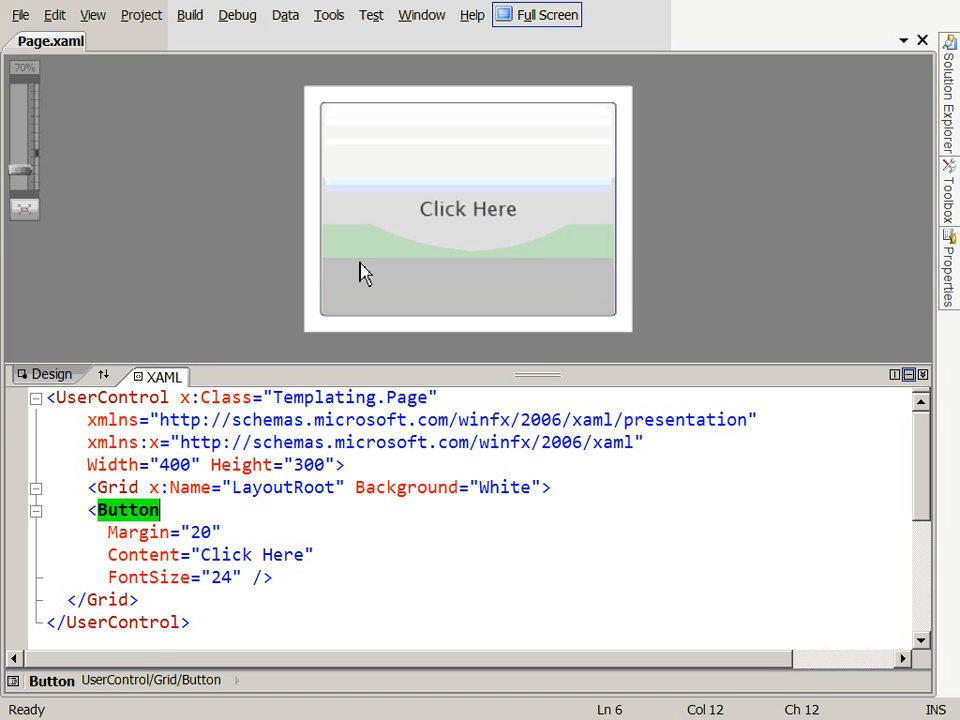
left_click(393, 465)
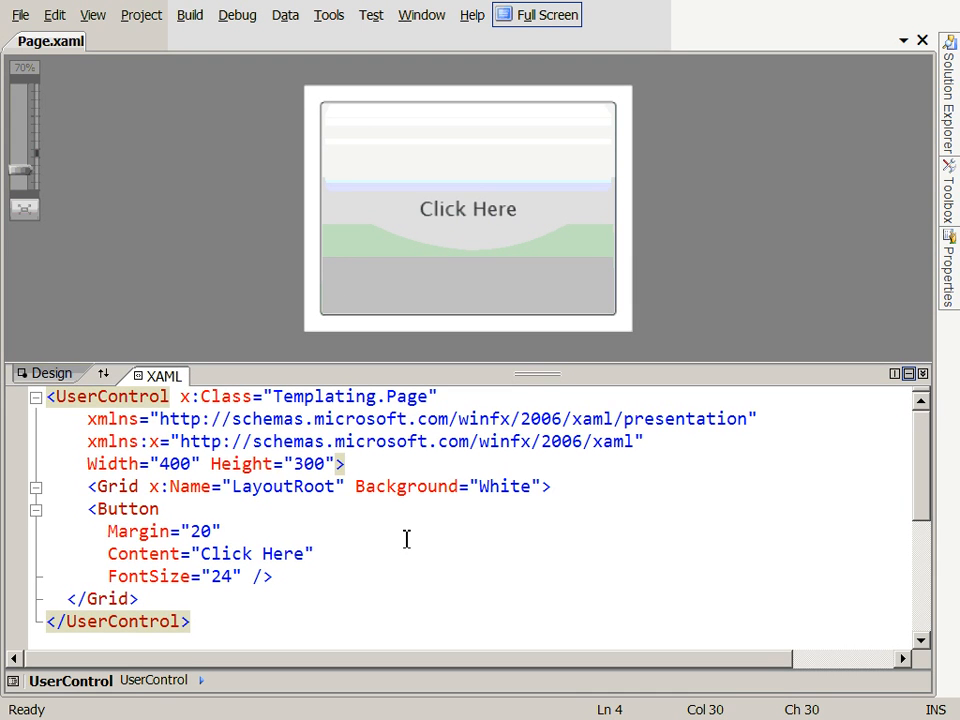
- Switch to Expression Blend and open the solution Templating.sln from the C:\demo\Templating folder
key("shift+alt+Return")
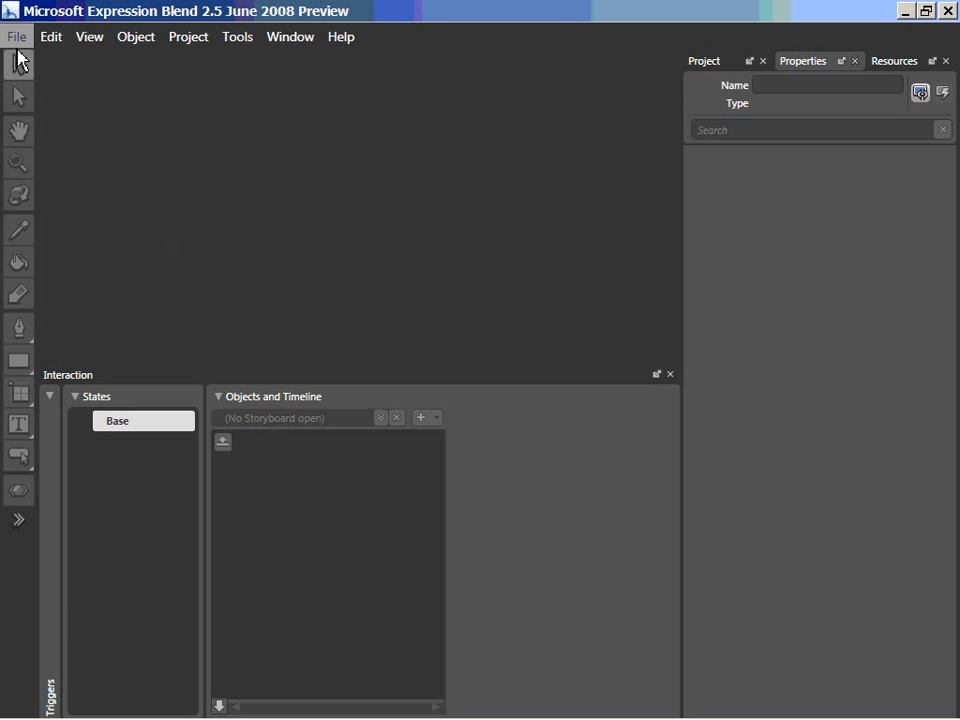
left_click(17, 36)
mouse_move(64, 113)
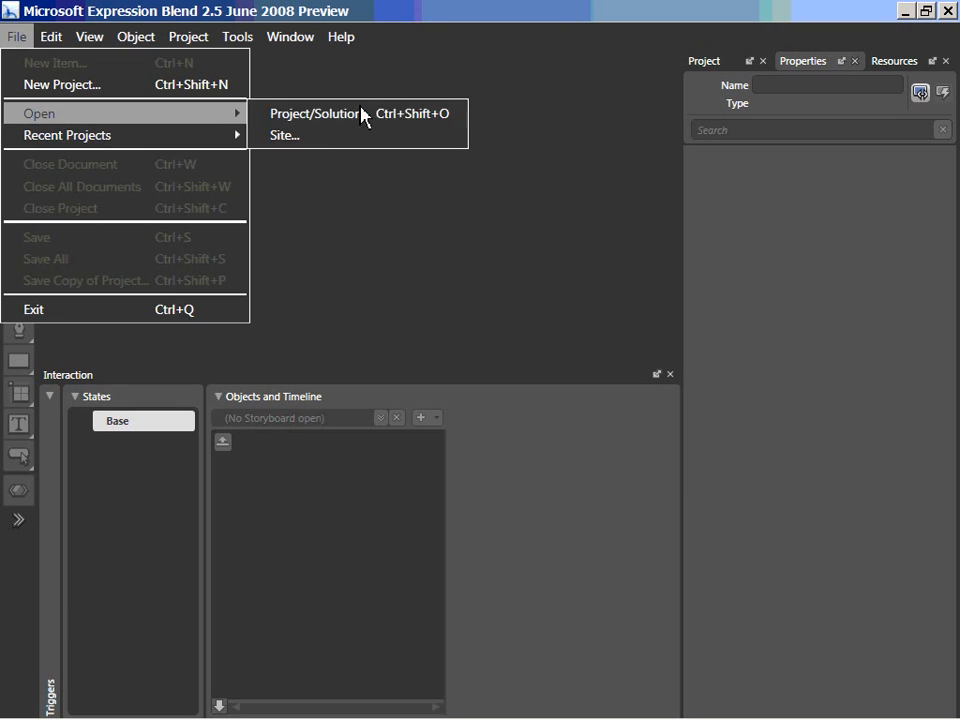
left_click(364, 118)
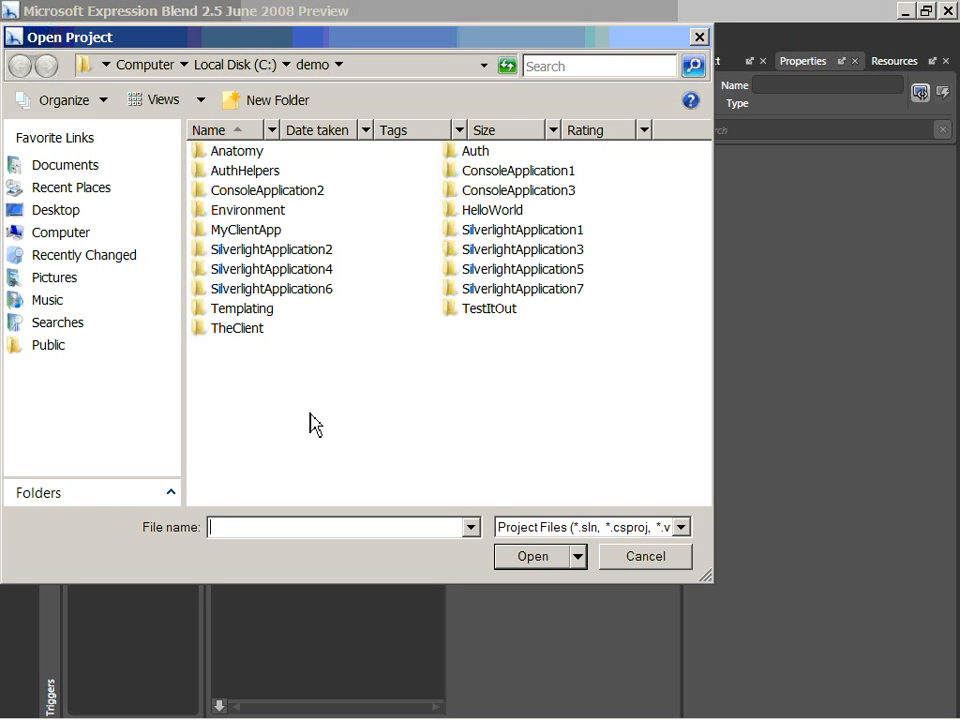
double_click(289, 314)
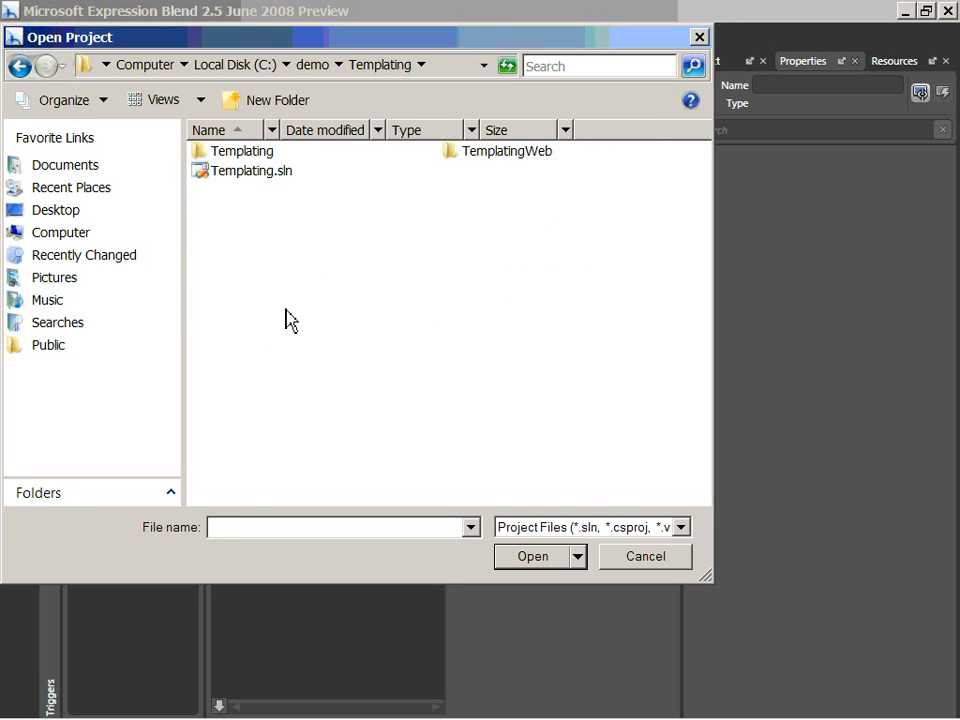
double_click(250, 171)
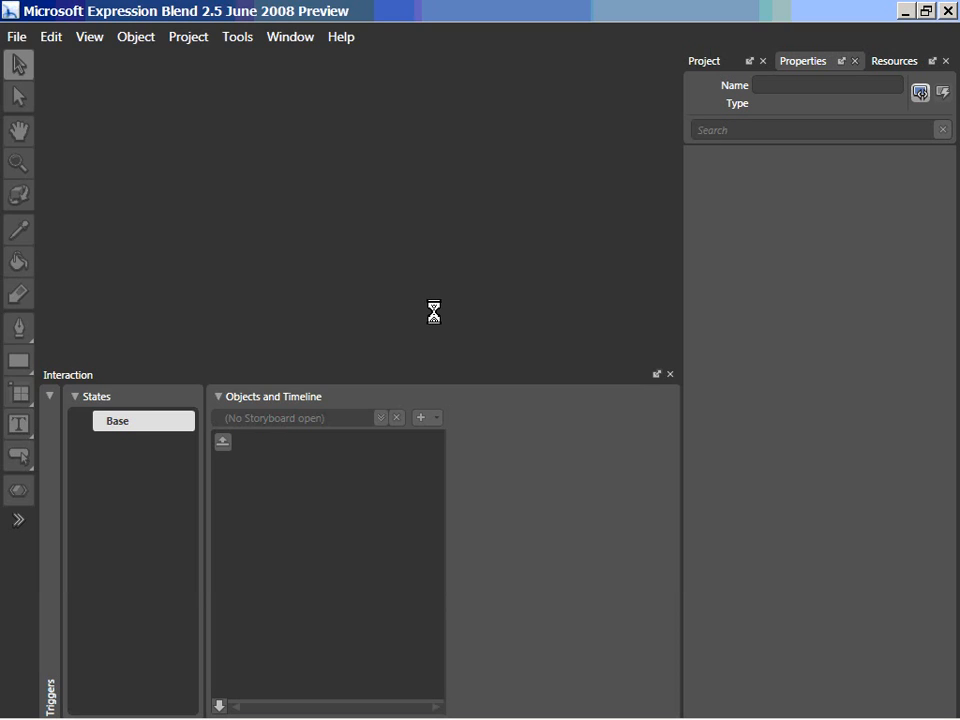
- Open Page.xaml from the Templating project for visual editing
left_click(714, 62)
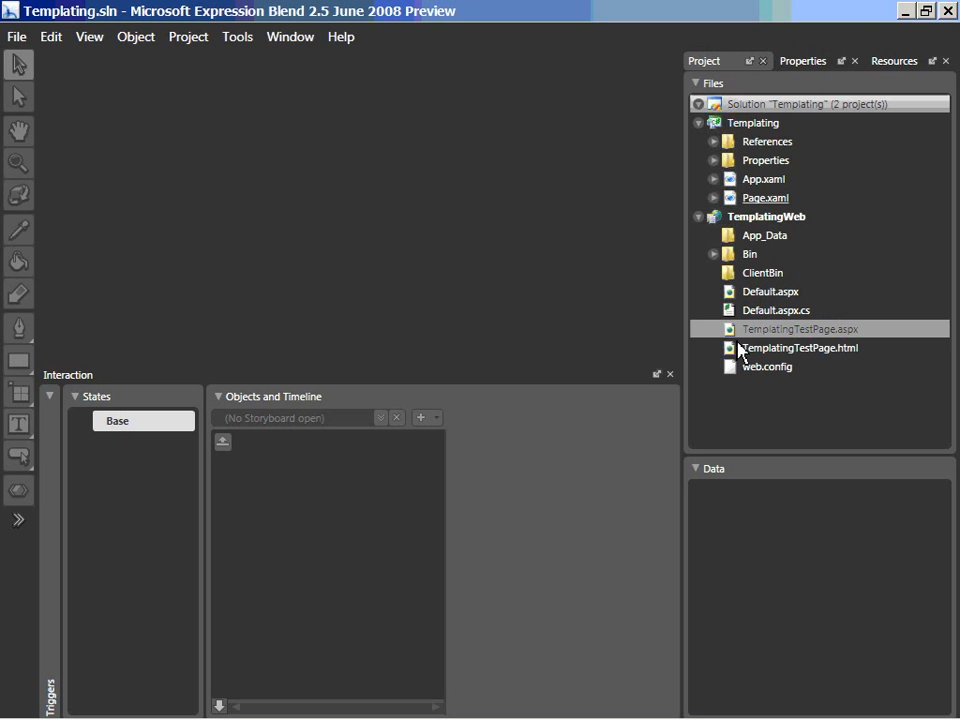
left_click(785, 127)
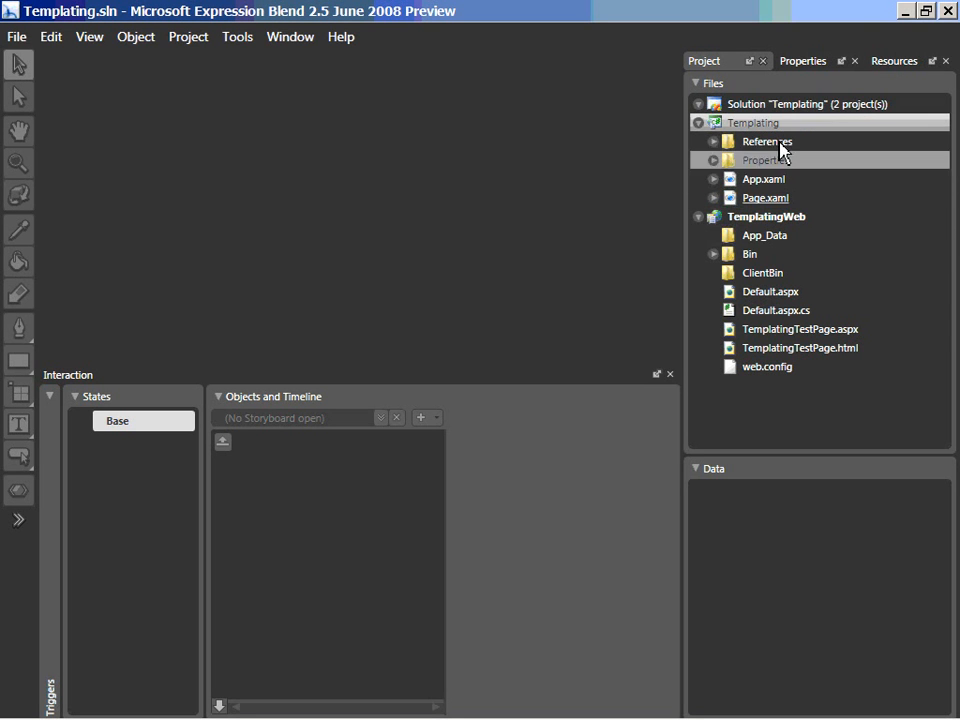
left_click(753, 218)
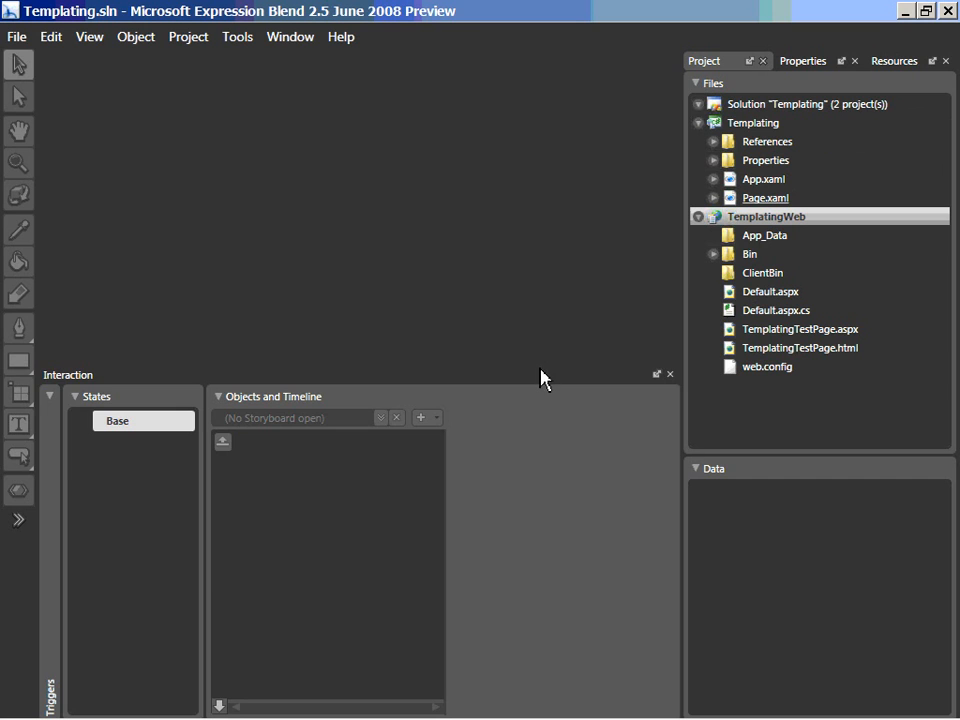
left_click_drag(540, 364, 544, 510)
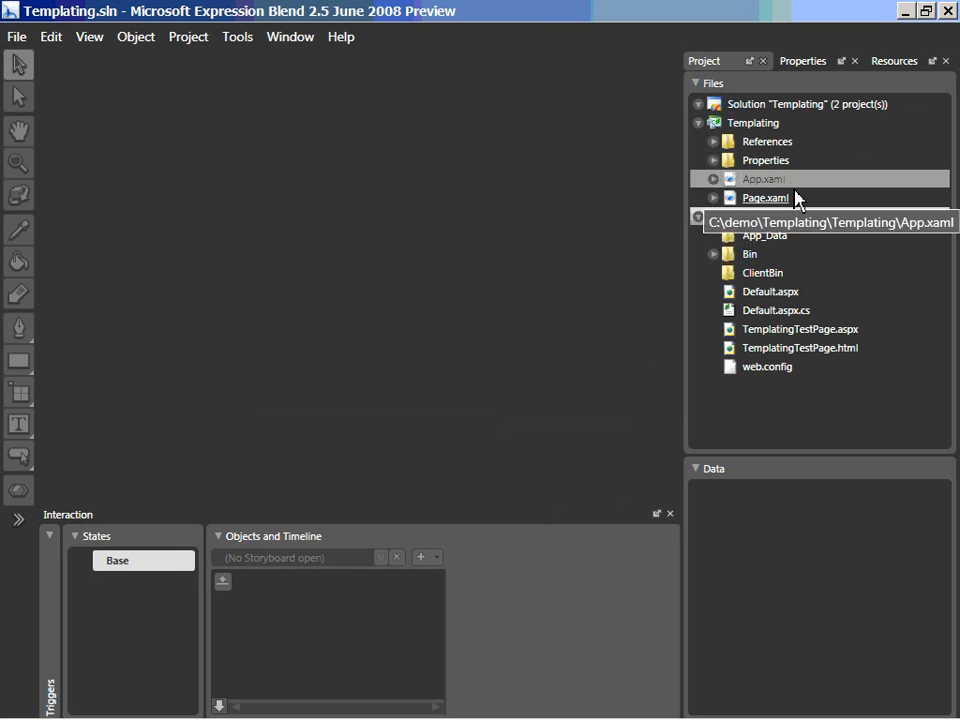
double_click(737, 198)
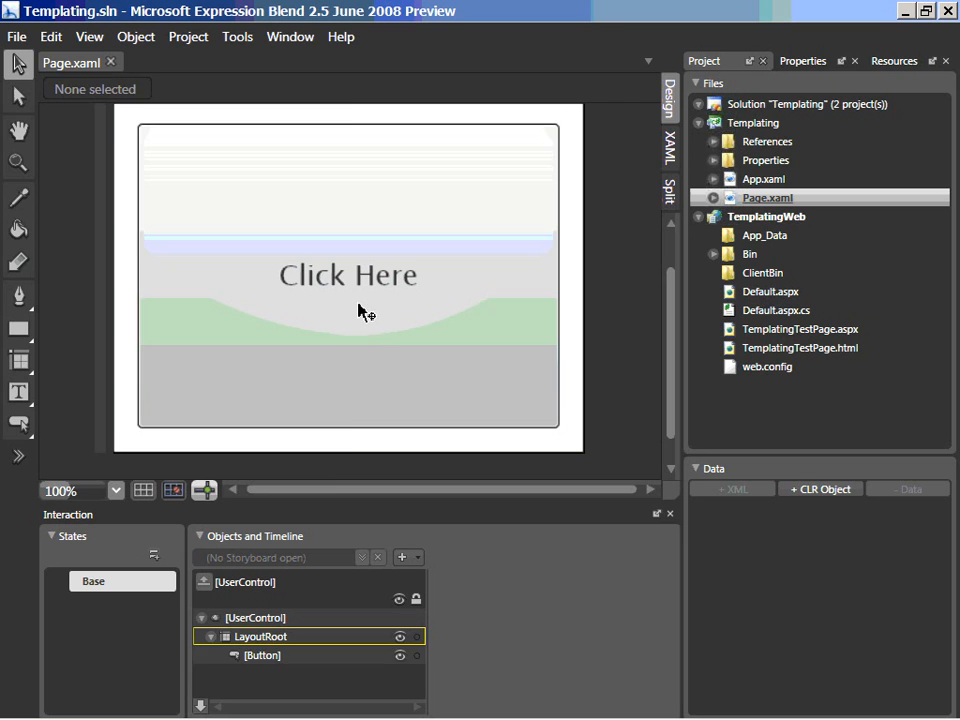
- Create an editable copy of the Click Here button's control template as a style named MyButtonStyle, defined in this document
left_click(360, 312)
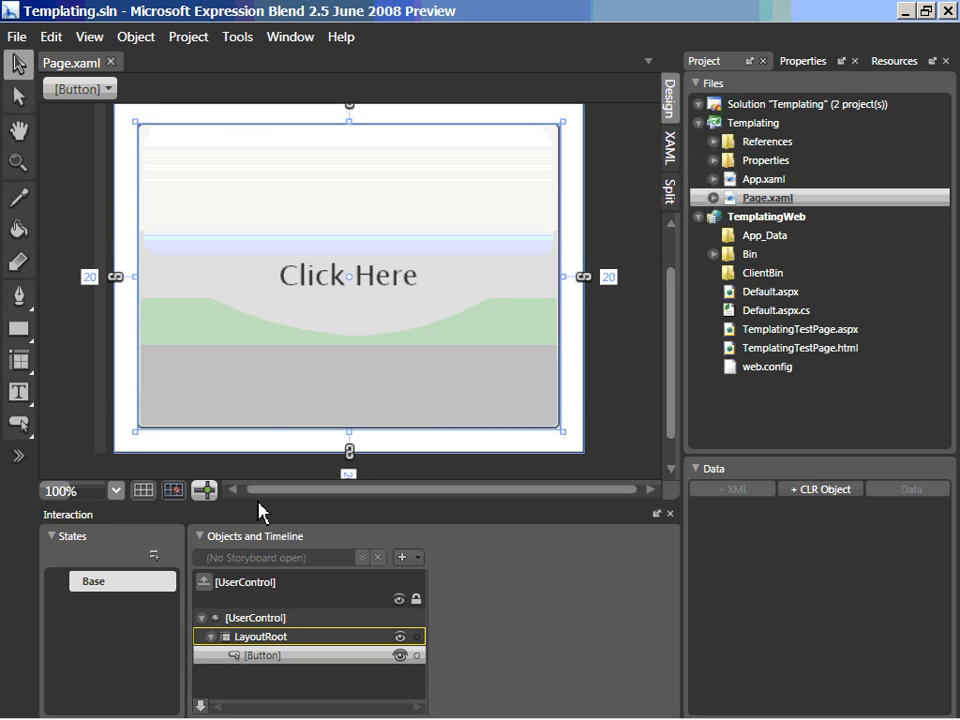
left_click_drag(259, 505, 259, 421)
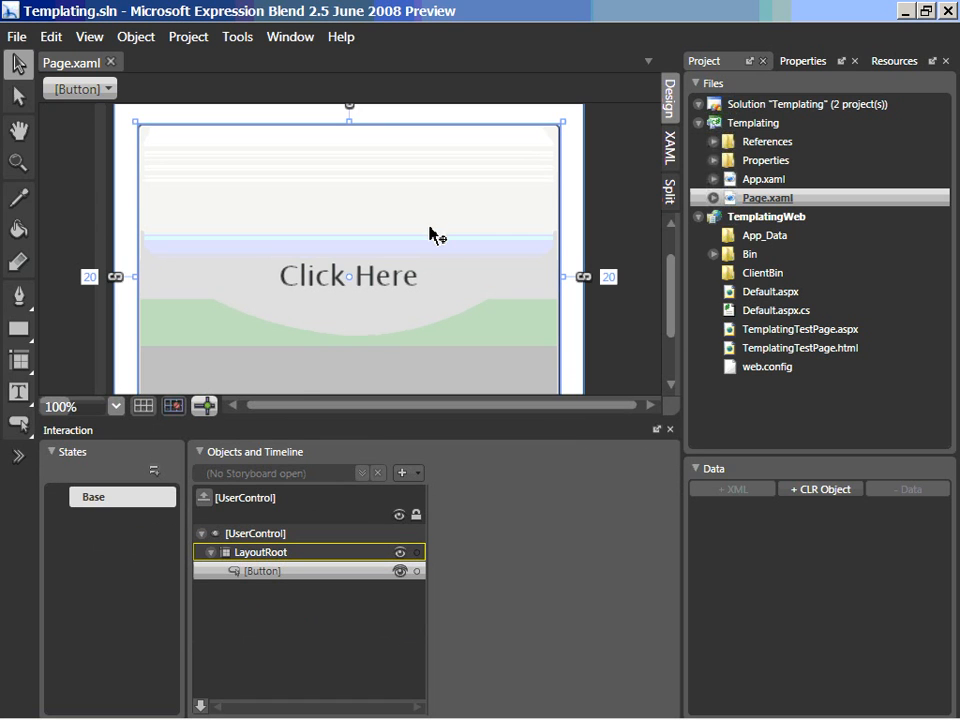
right_click(248, 233)
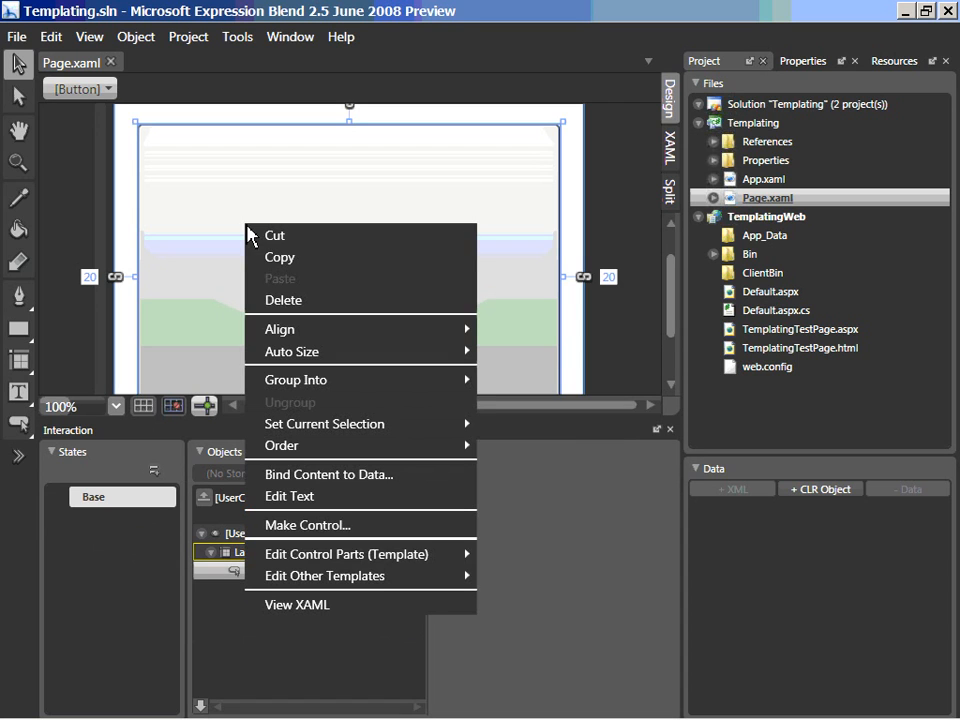
mouse_move(335, 560)
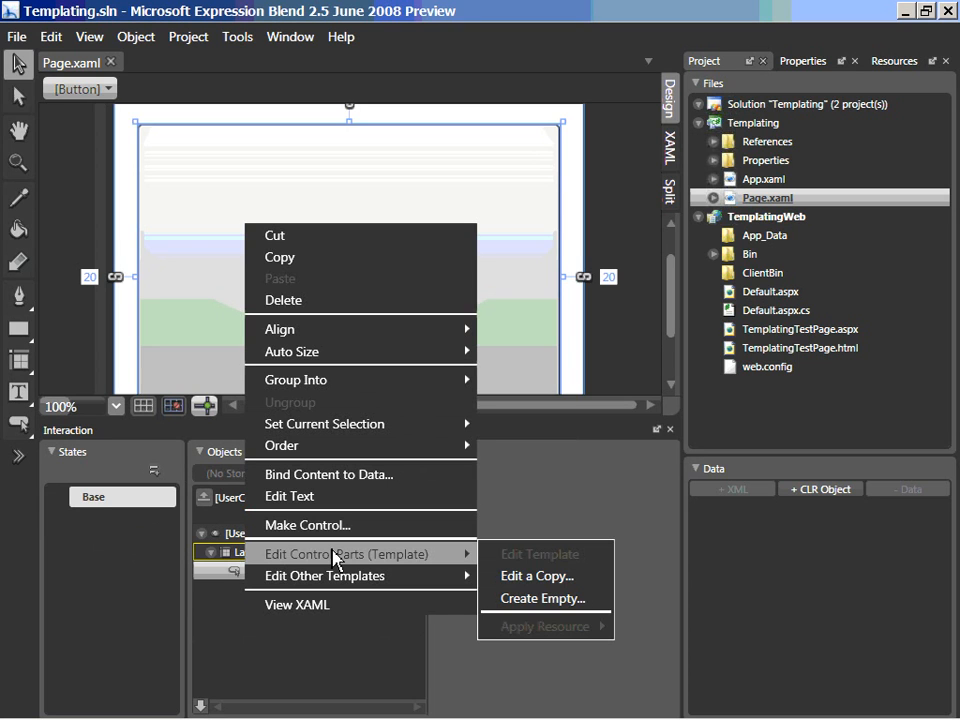
left_click(528, 585)
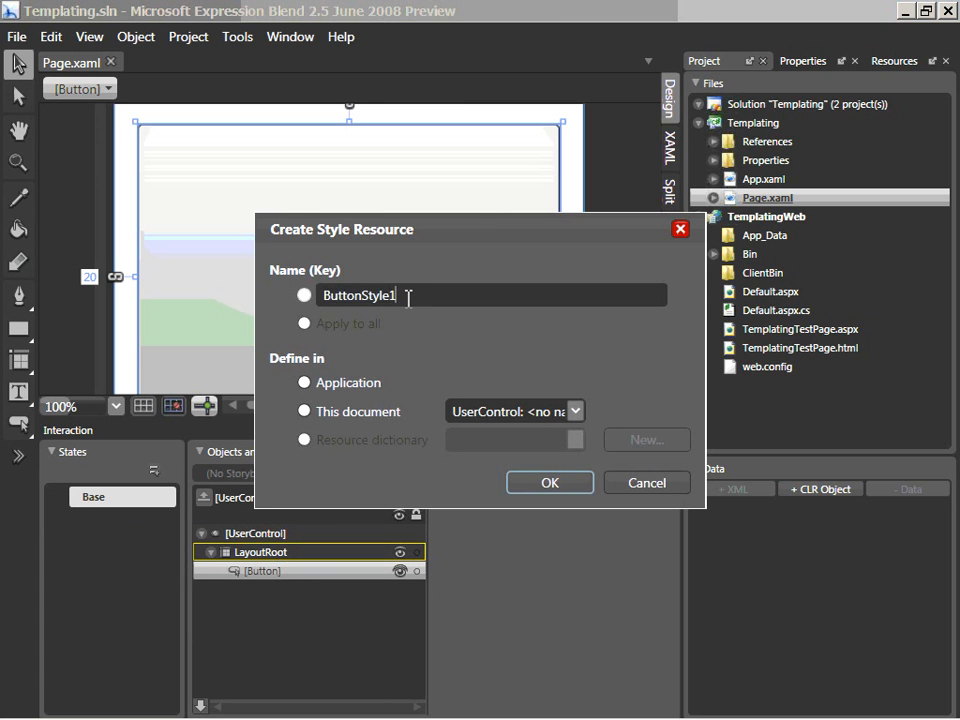
type("My")
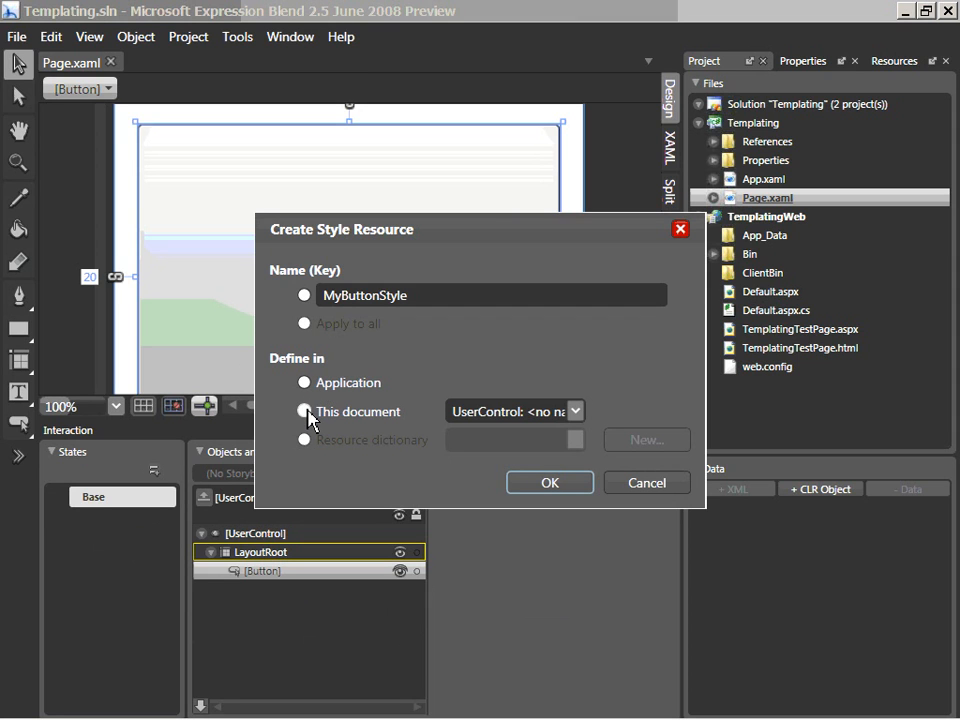
left_click(549, 486)
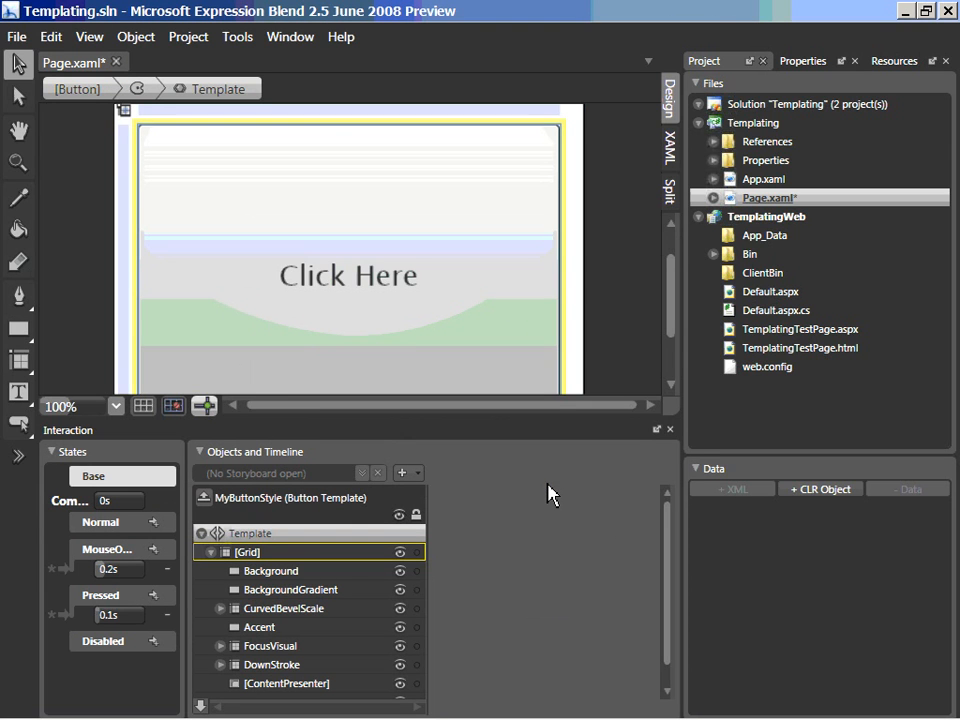
- Examine the template's Grid and its Background, BackgroundGradient and CurvedBevel elements on the button
left_click_drag(561, 422, 566, 381)
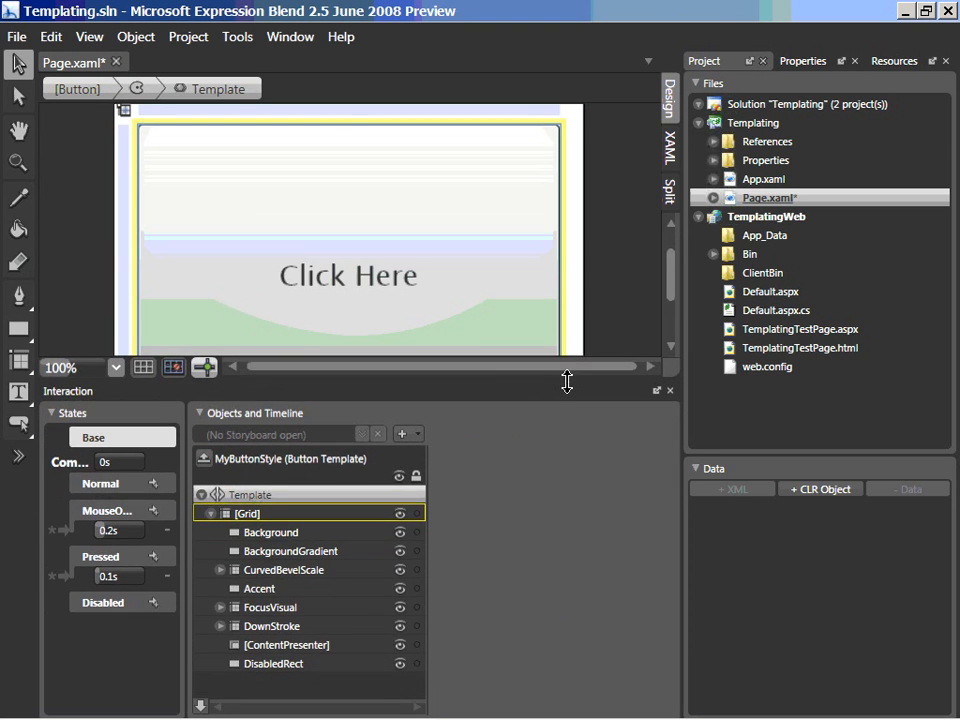
left_click(593, 234)
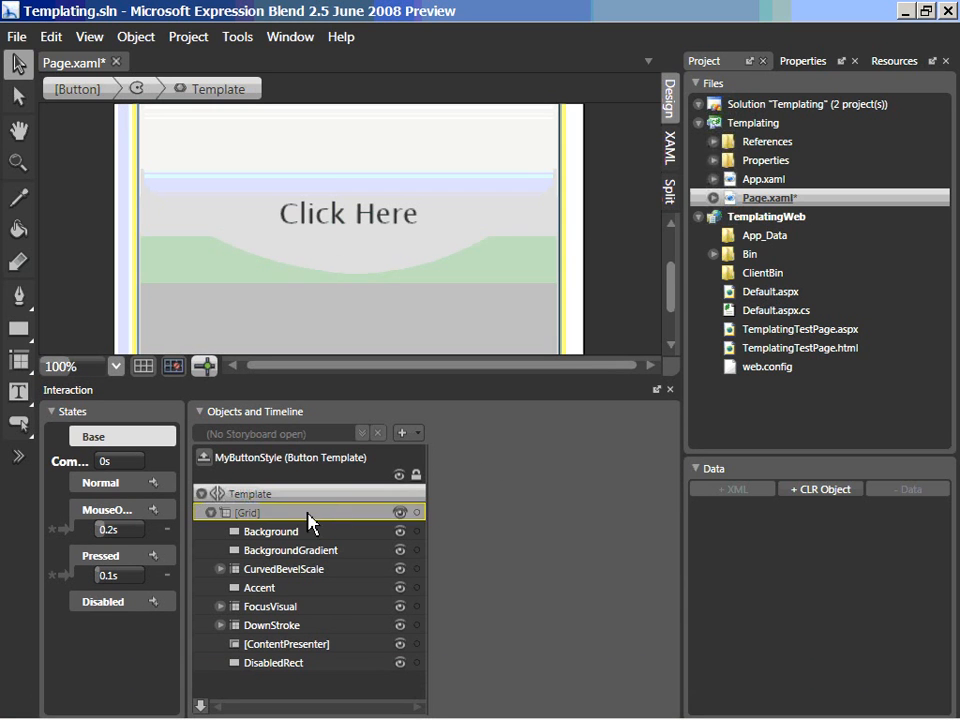
left_click(211, 513)
left_click(211, 513)
left_click(268, 533)
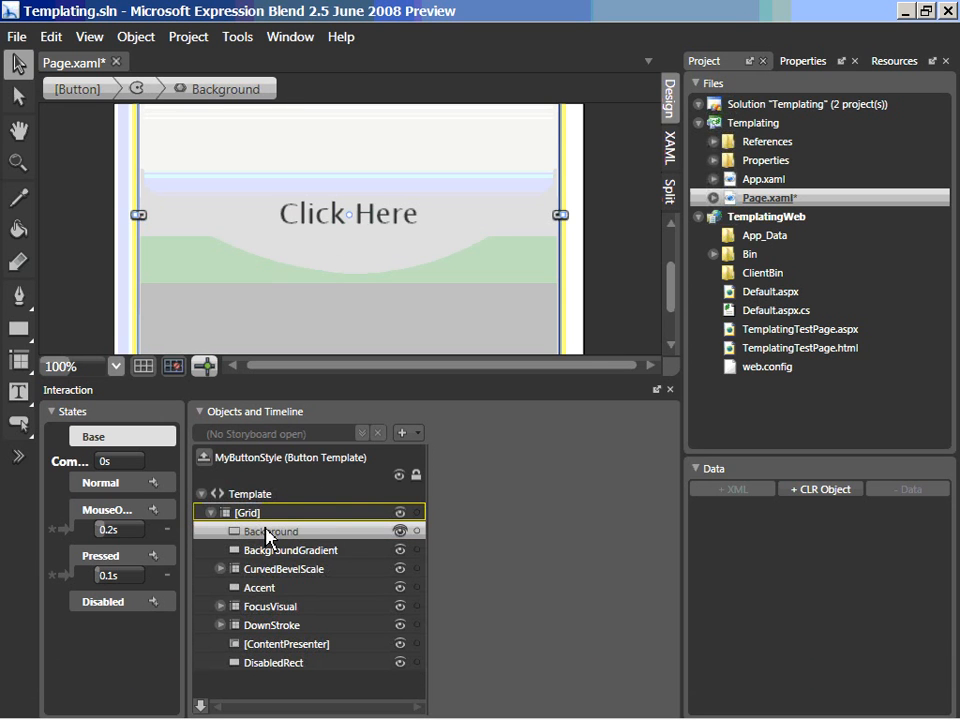
left_click(277, 551)
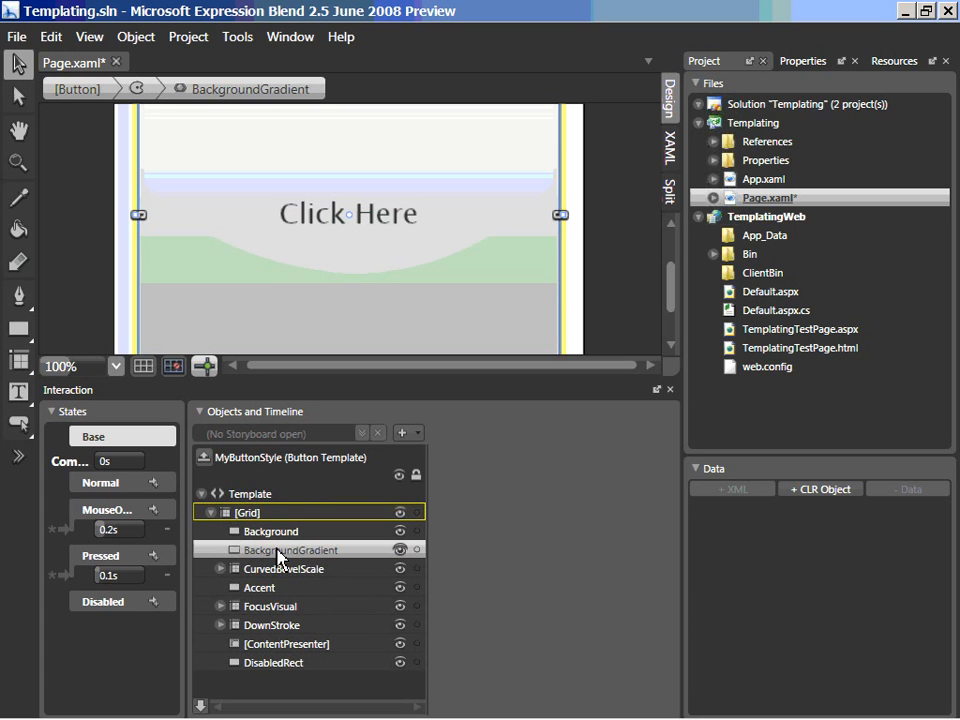
left_click(220, 568)
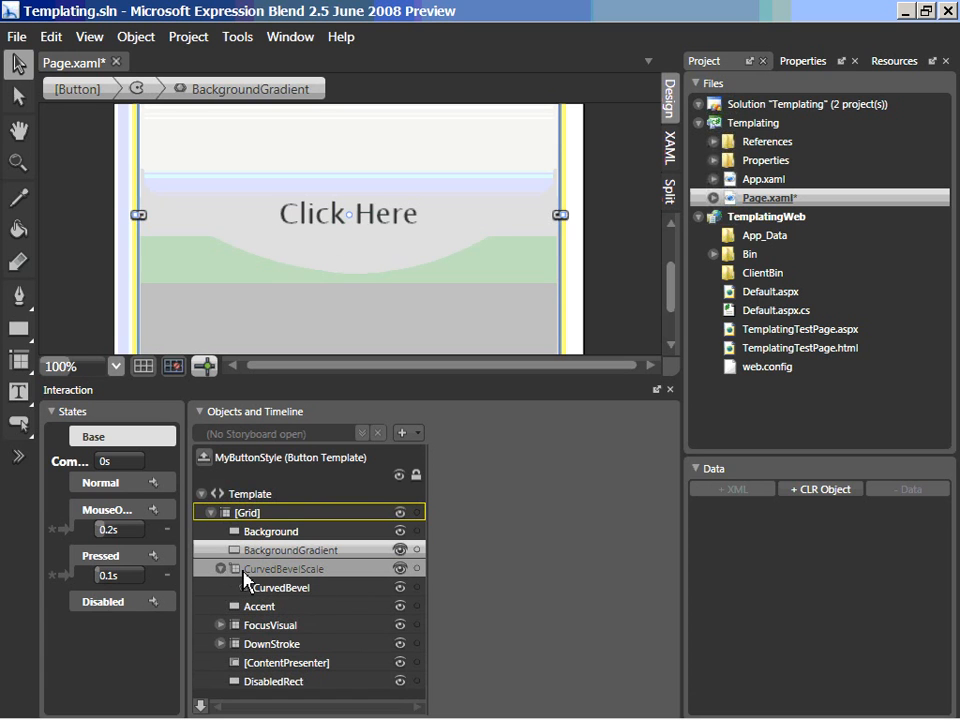
left_click(279, 589)
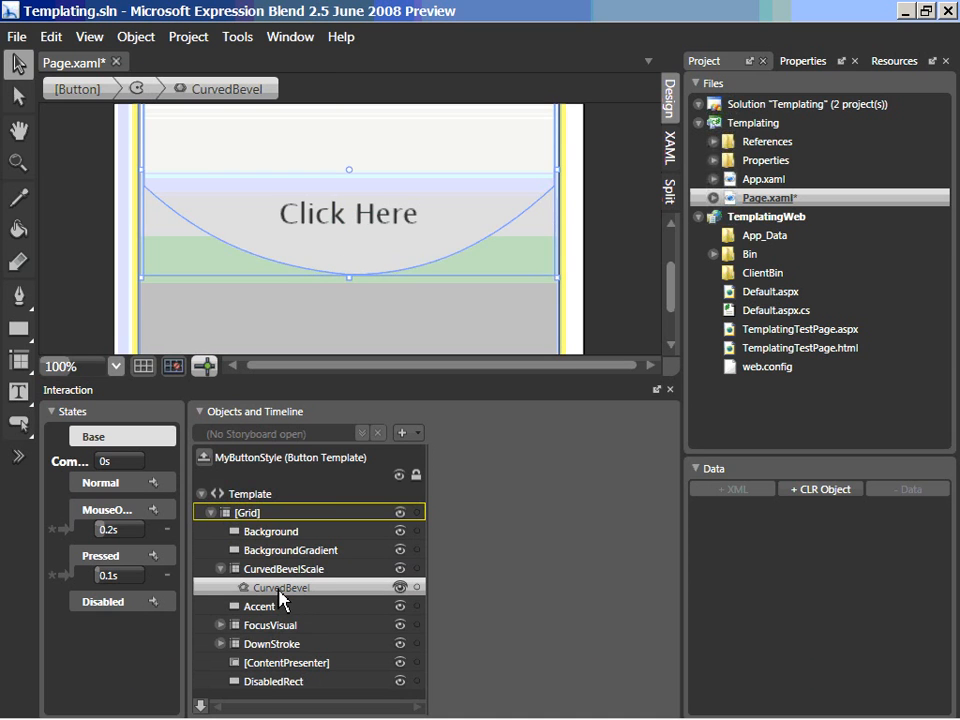
scroll(675, 276, "up", 3)
scroll(680, 280, "down", 3)
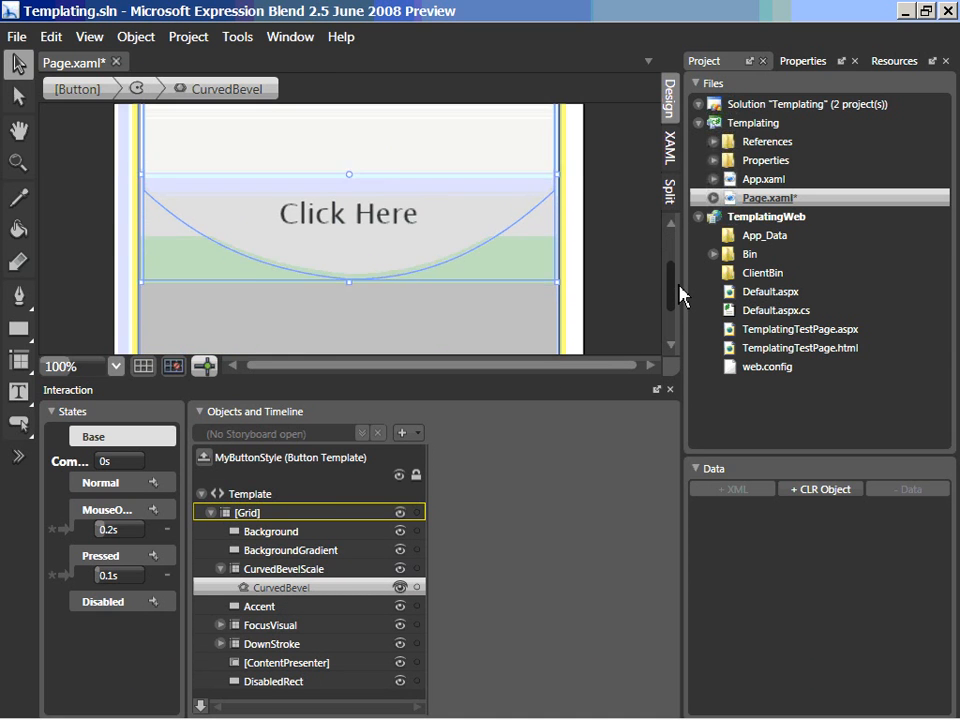
- Examine the template's Accent, FocusVisual, DownStroke, ContentPresenter and DisabledRect elements one after another
left_click(91, 360)
type("80")
key("Return")
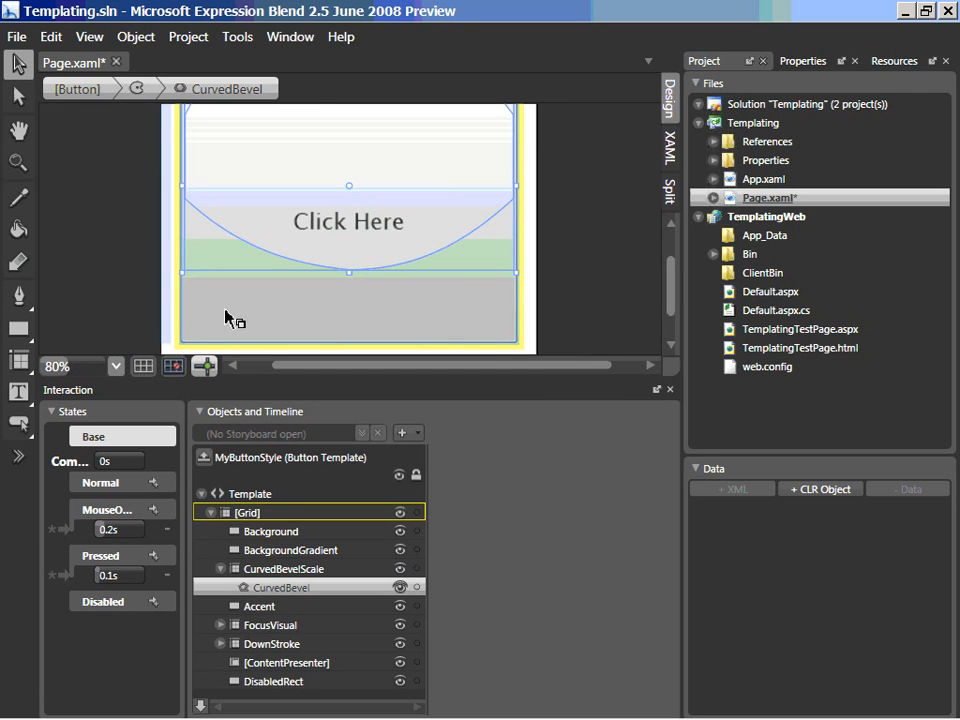
left_click(309, 607)
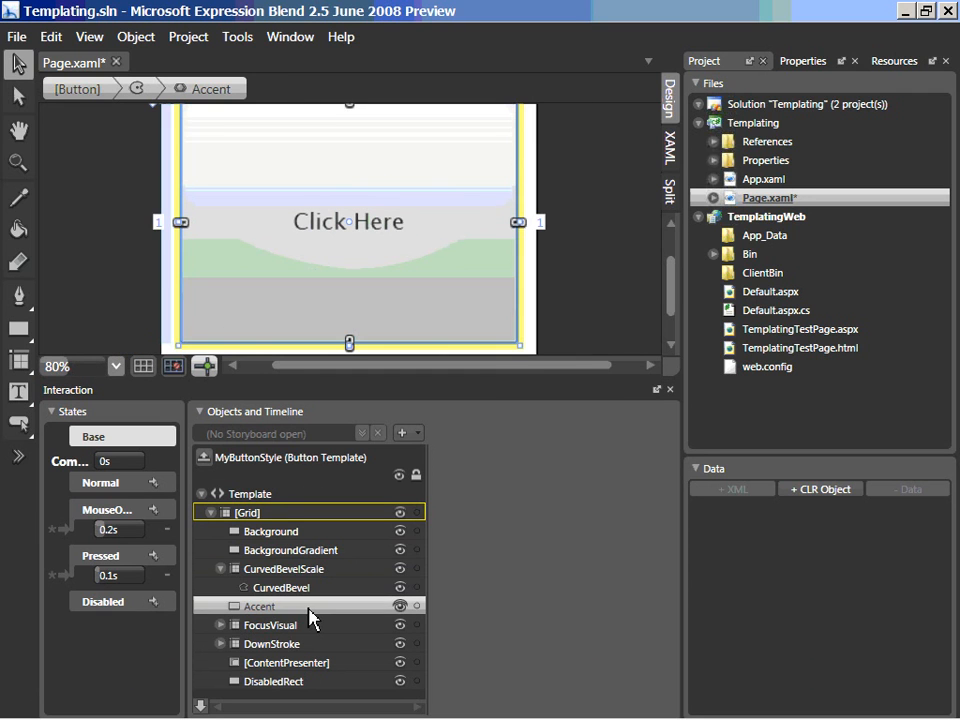
left_click(303, 628)
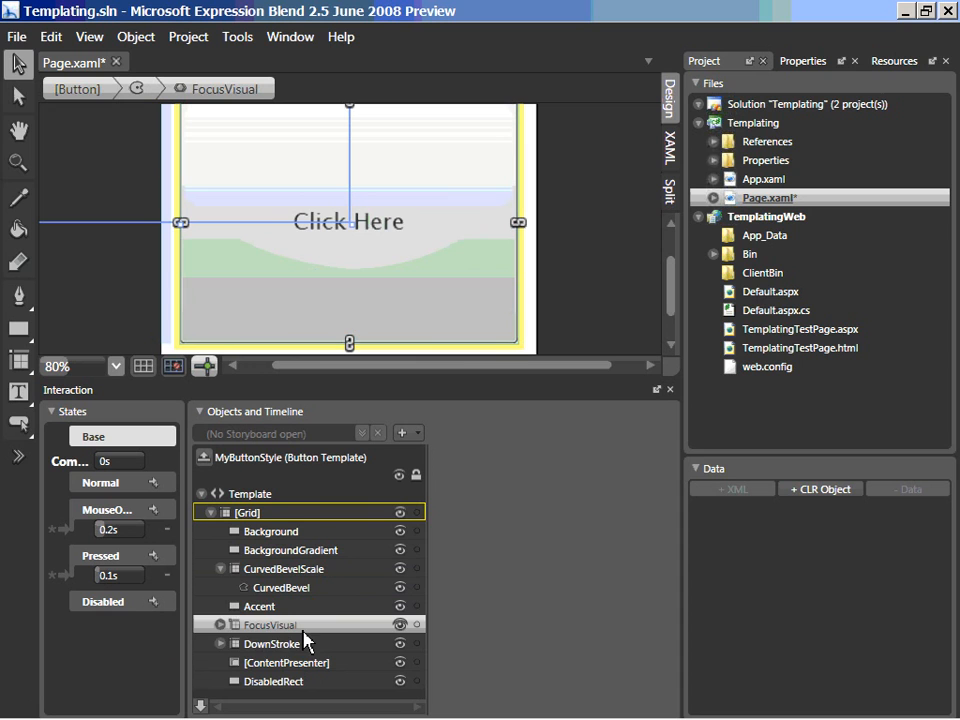
left_click(299, 646)
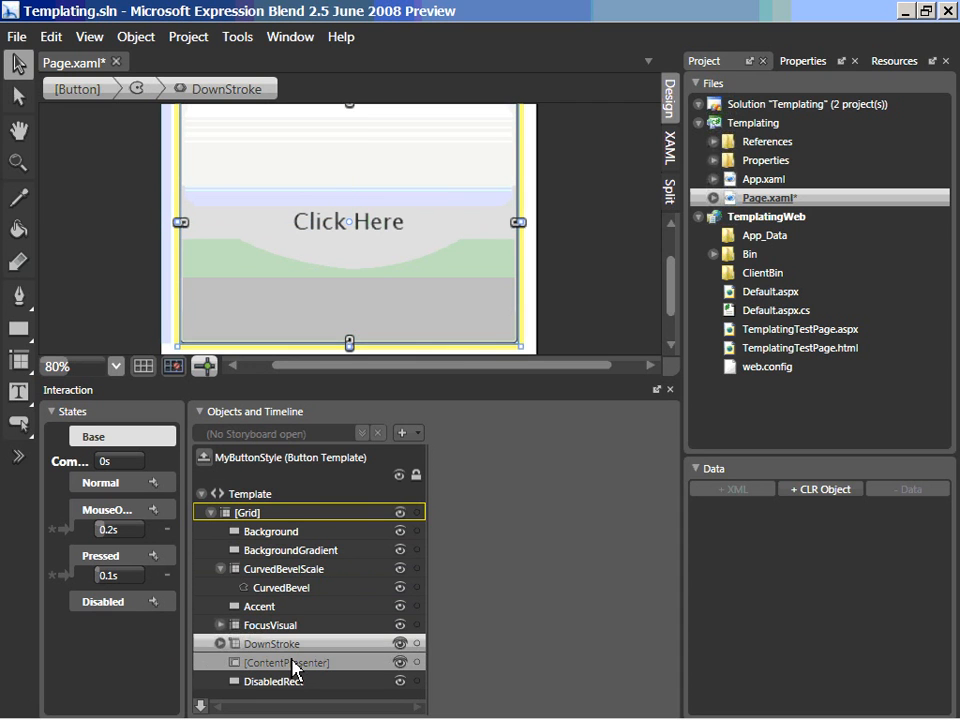
left_click(293, 663)
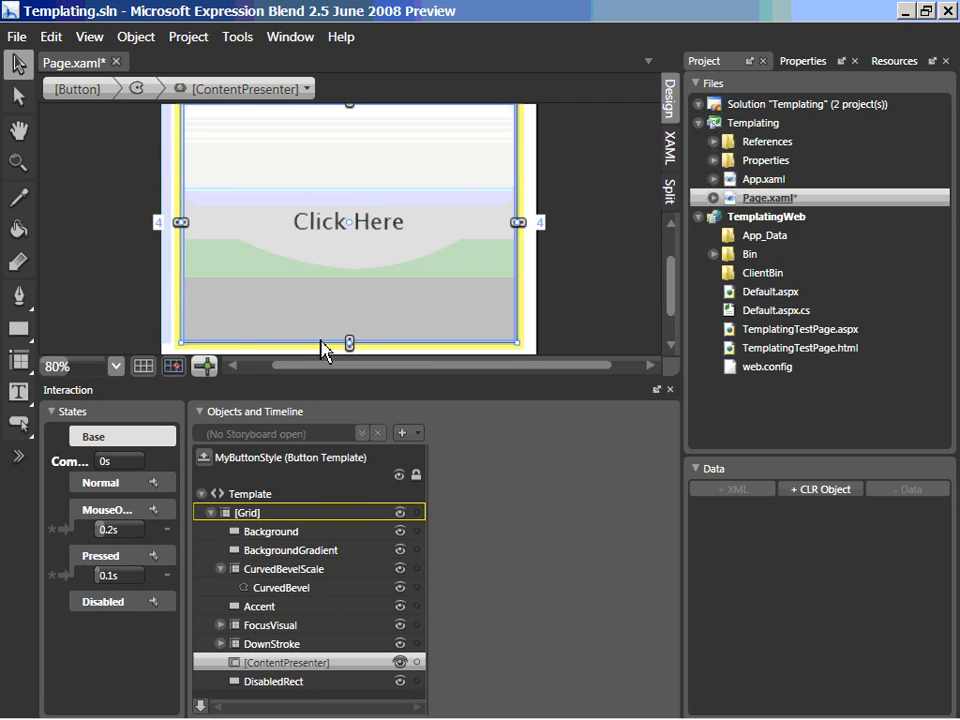
left_click(279, 685)
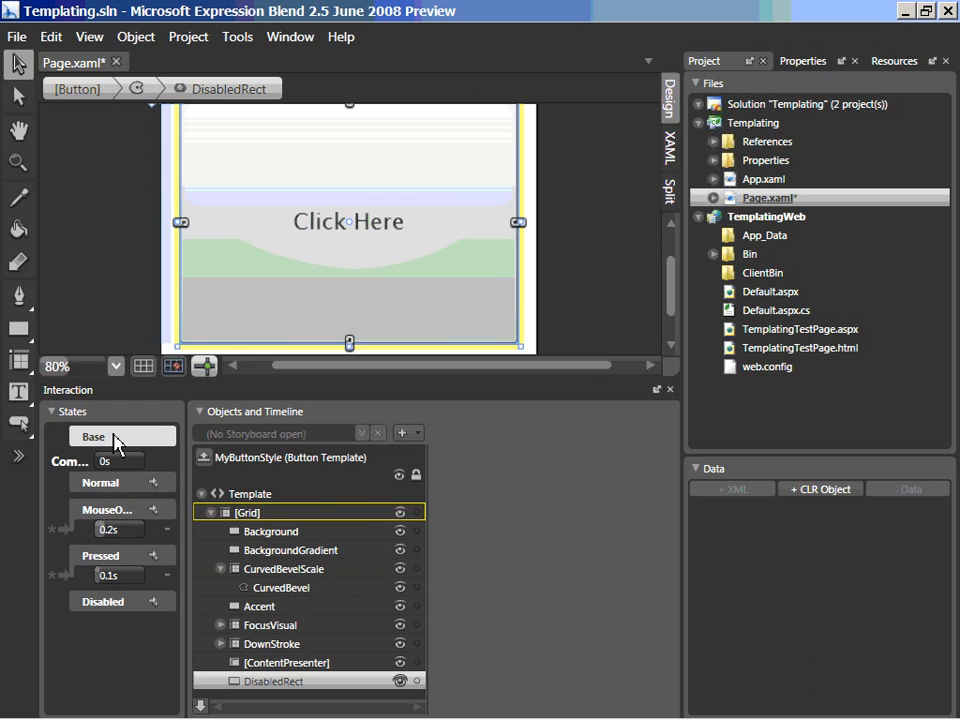
- Compare the button template's appearance in the Normal and MouseOver states
left_click(117, 486)
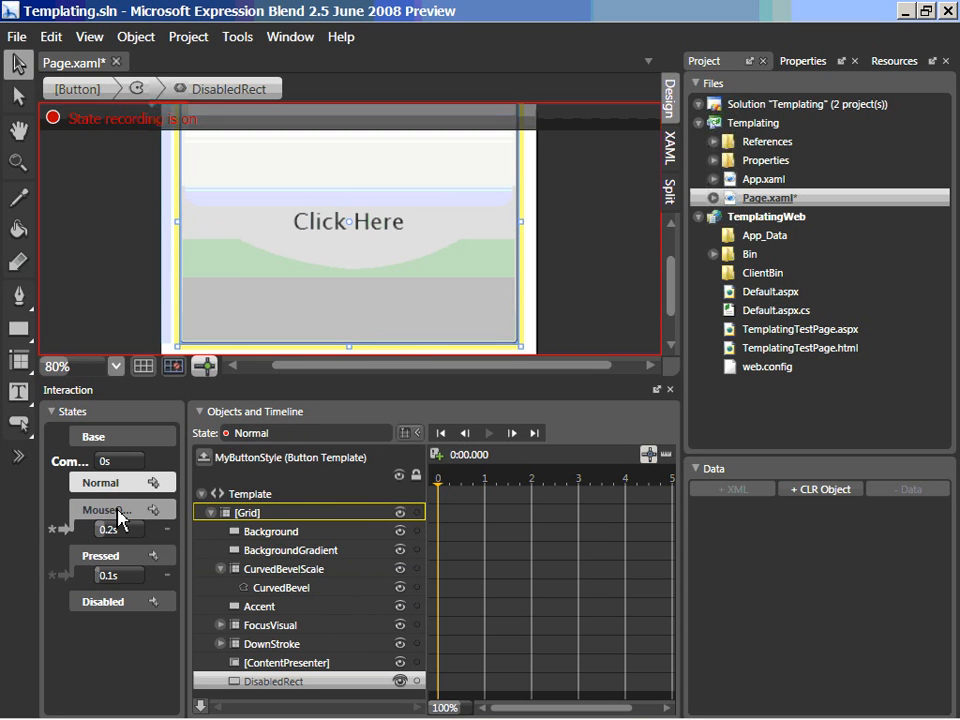
left_click(119, 514)
left_click(122, 490)
left_click(121, 512)
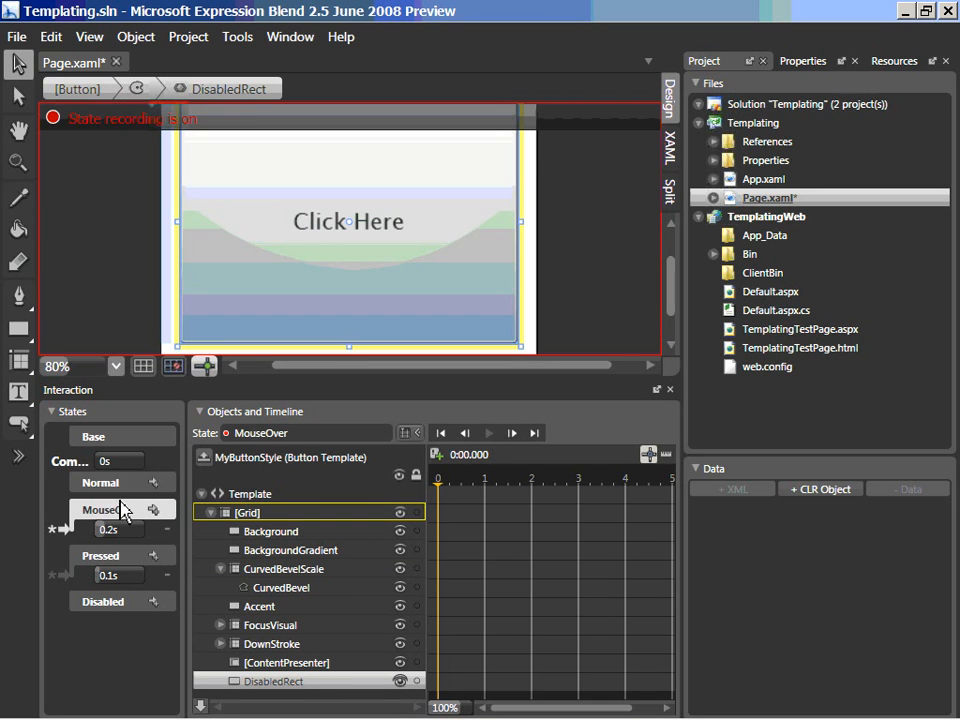
- Compare the button template's appearance across the Normal, MouseOver, Pressed and Disabled states
left_click(121, 484)
left_click(121, 511)
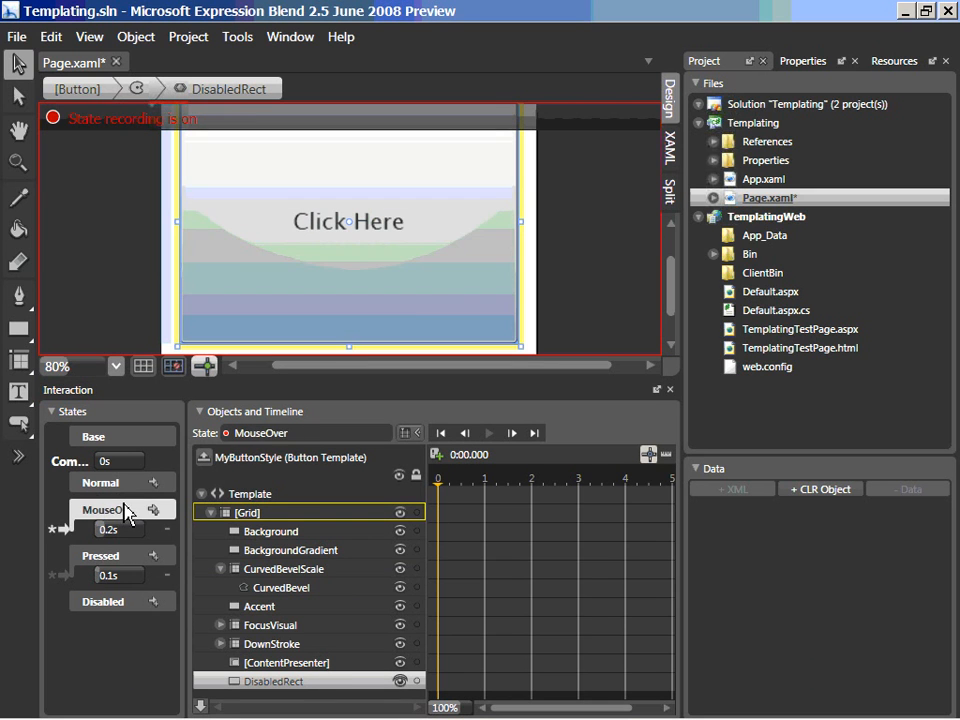
left_click(127, 566)
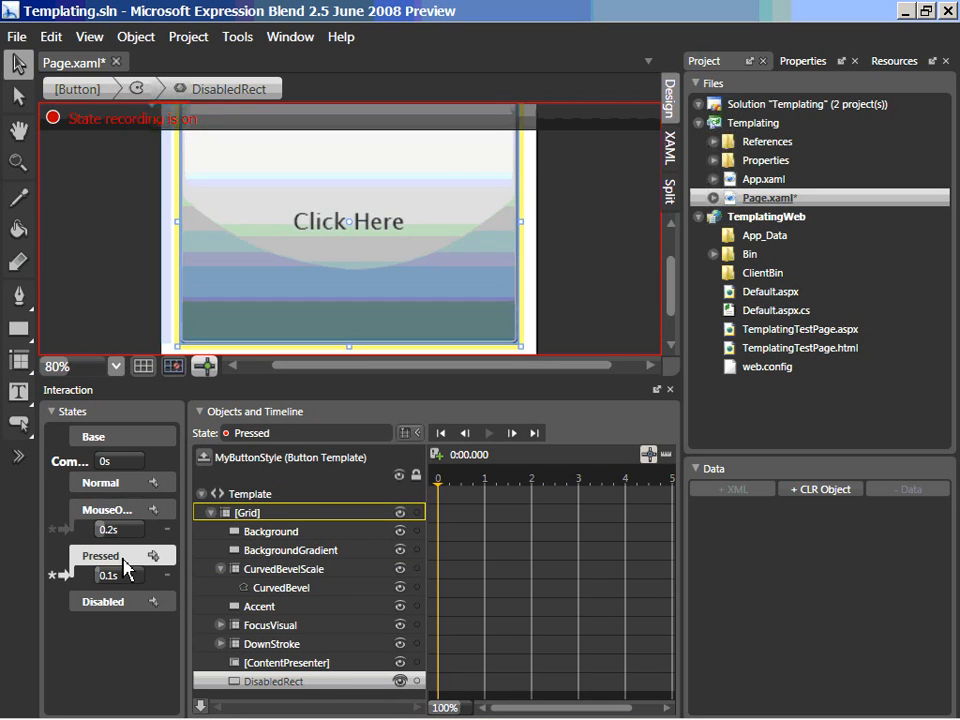
left_click(126, 604)
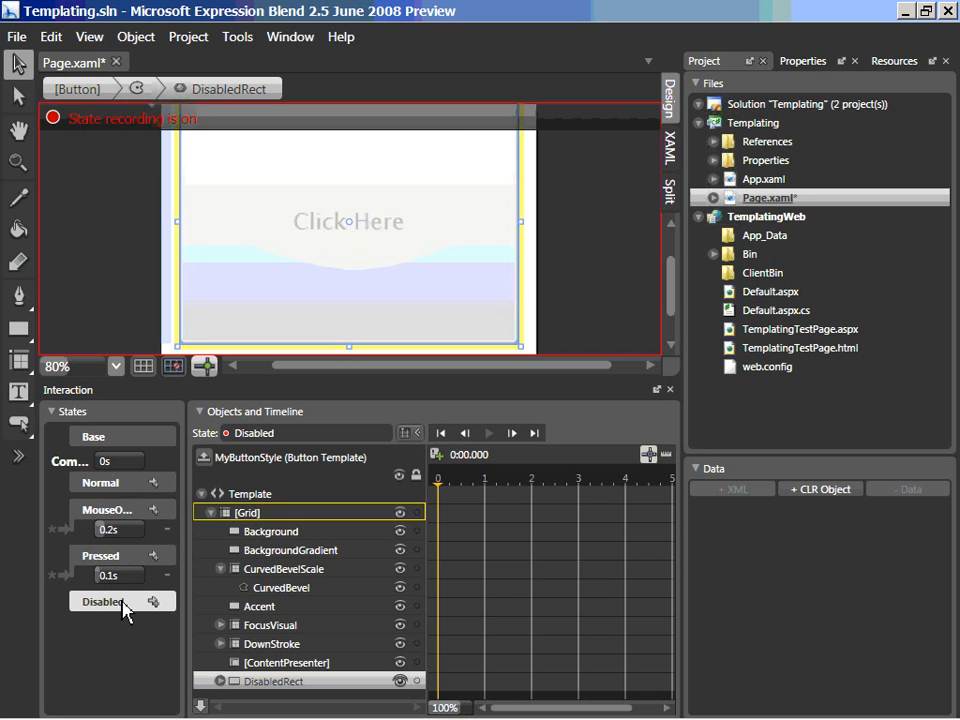
left_click(128, 560)
left_click(133, 511)
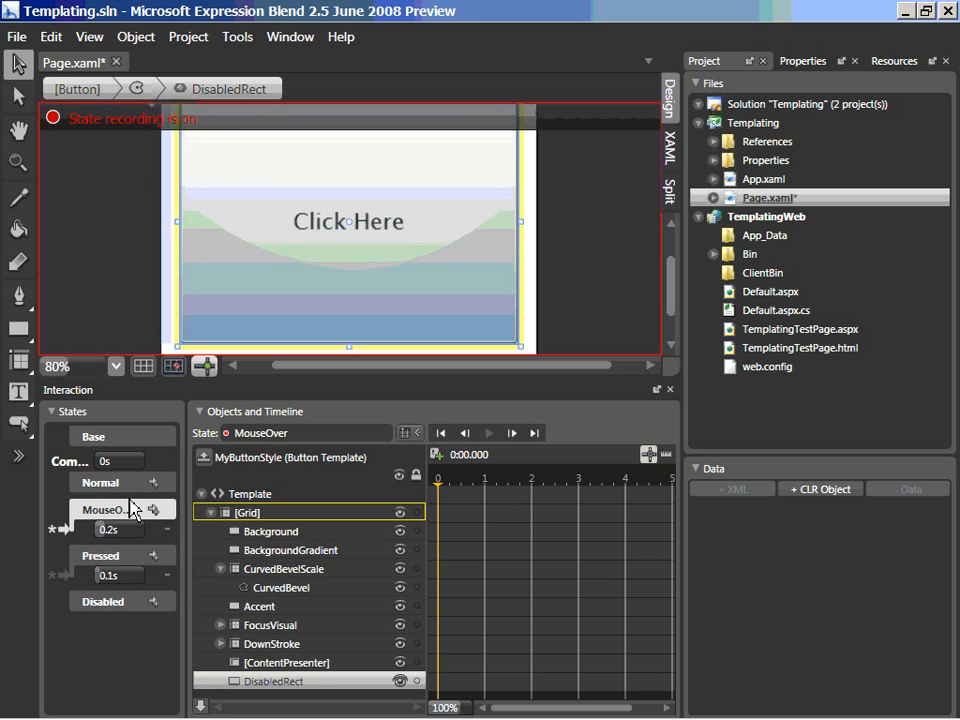
left_click(129, 490)
left_click(122, 512)
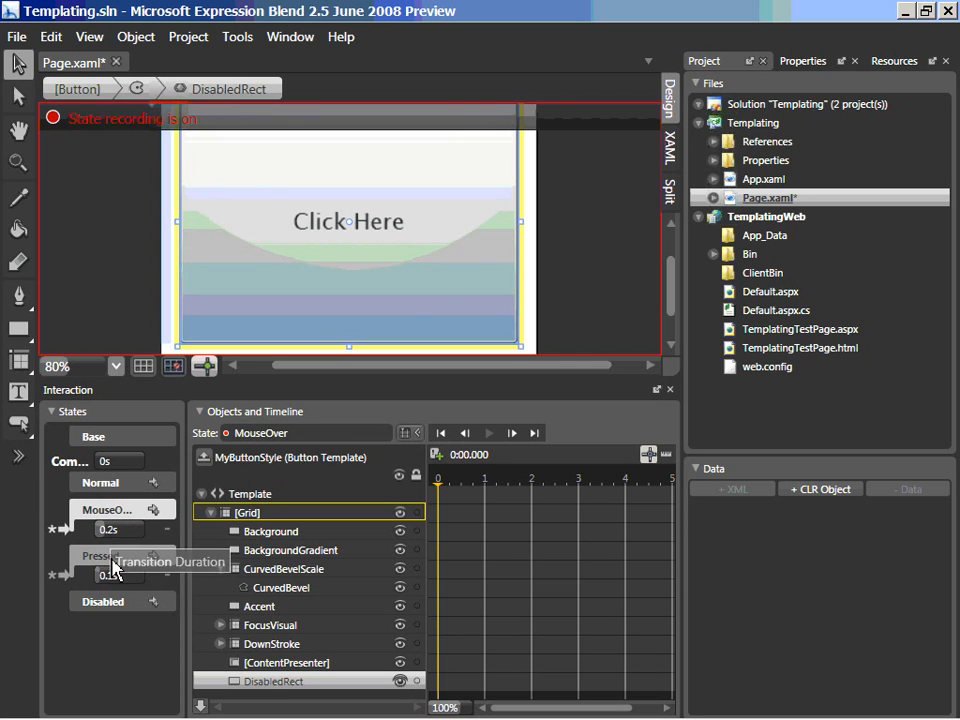
left_click(120, 557)
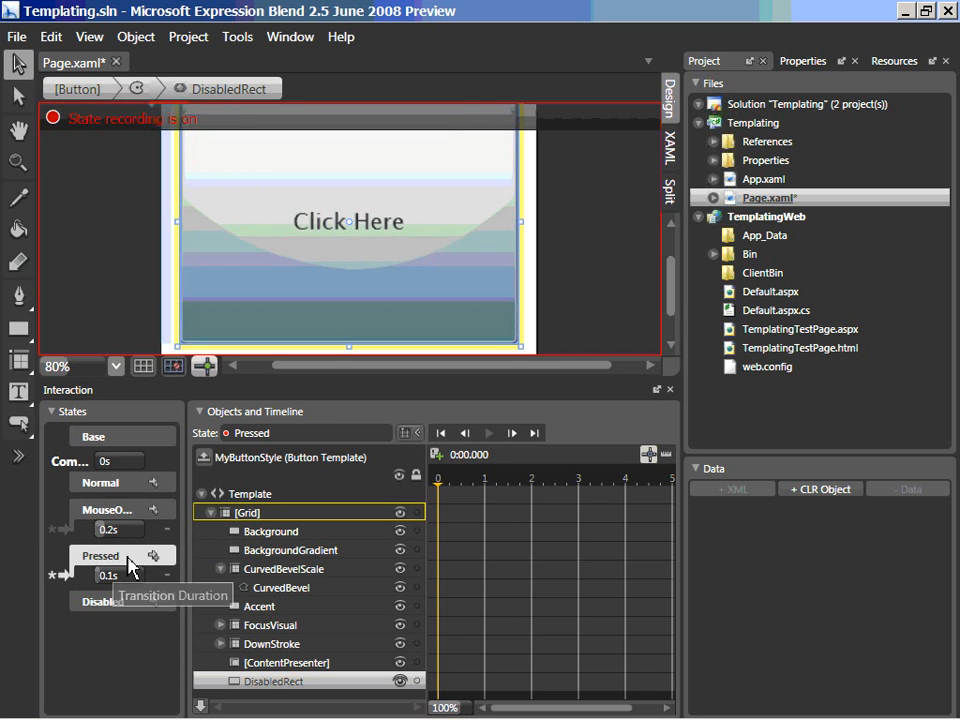
left_click(125, 610)
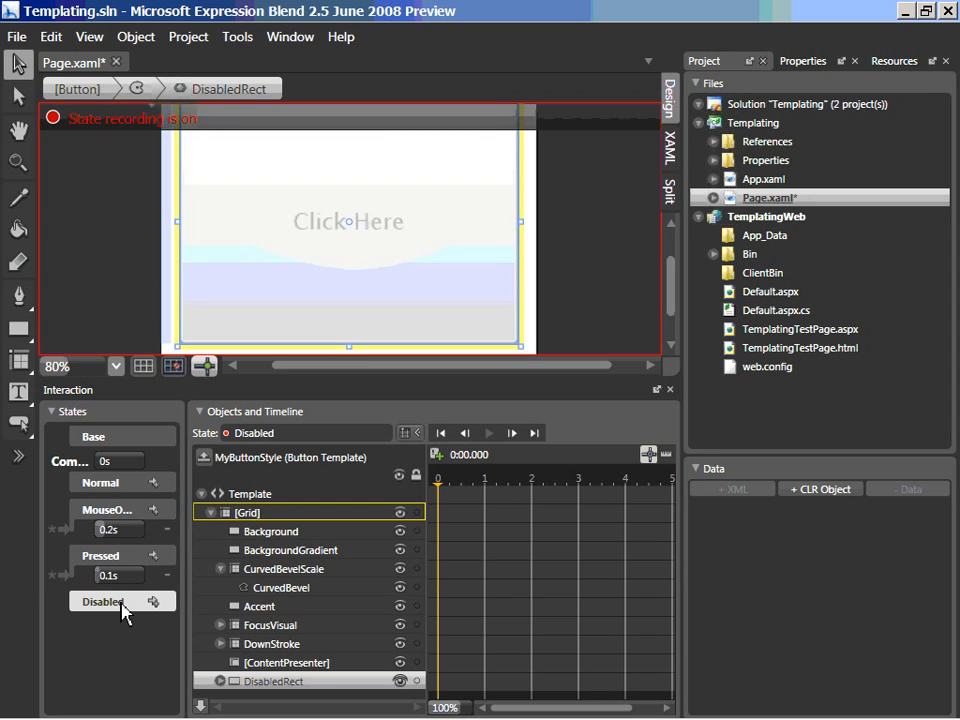
left_click(127, 558)
left_click(129, 510)
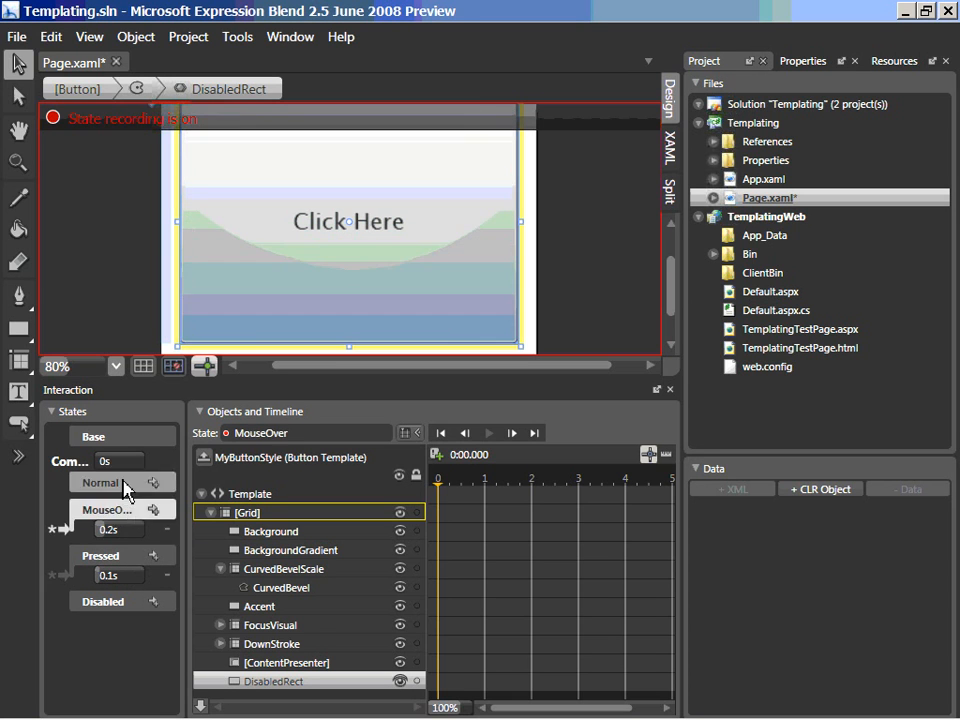
- Review the full state list in order, from Base through Normal, MouseOver and Pressed to Disabled, ending on Pressed
left_click(123, 484)
left_click(130, 437)
left_click(126, 487)
left_click(135, 510)
left_click(128, 556)
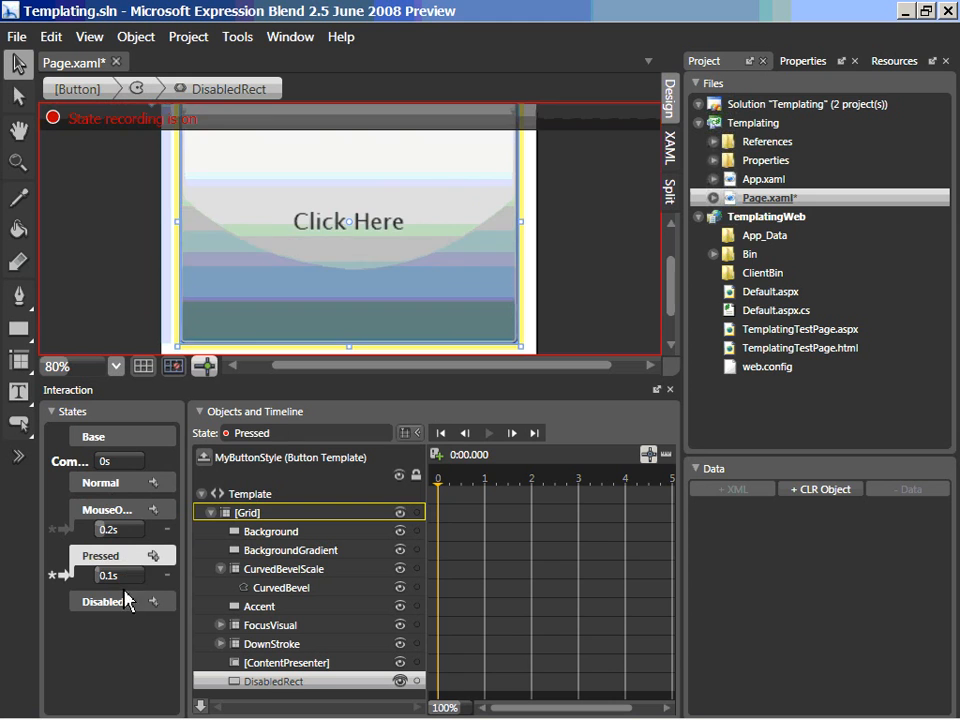
left_click(128, 602)
left_click(132, 557)
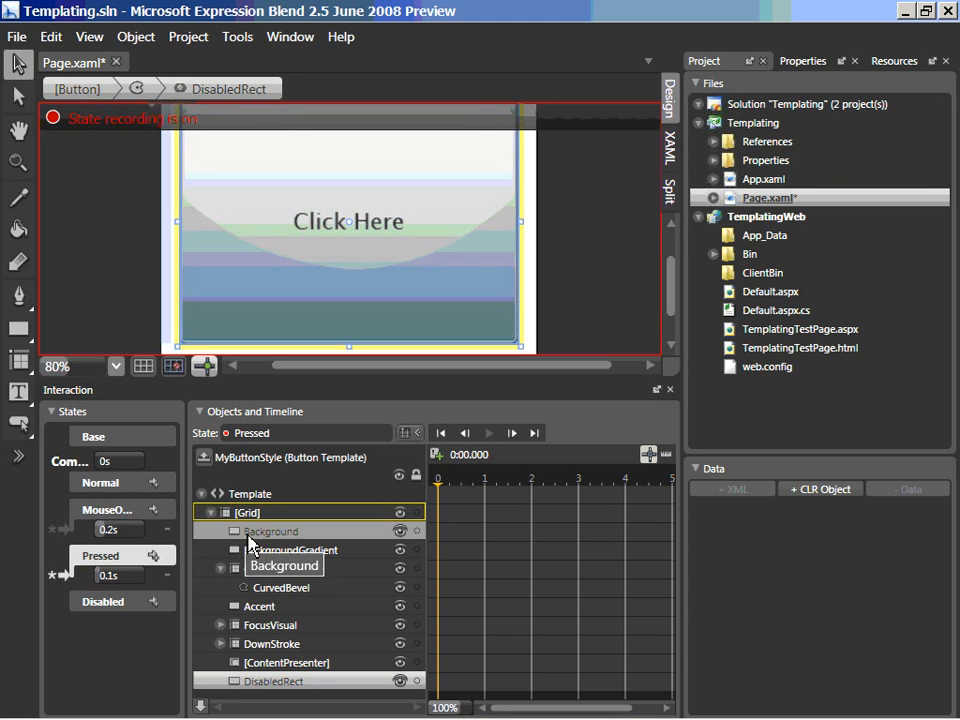
- Record a StrokeThickness of 10 for the Accent rectangle in the MouseOver state
left_click(250, 535)
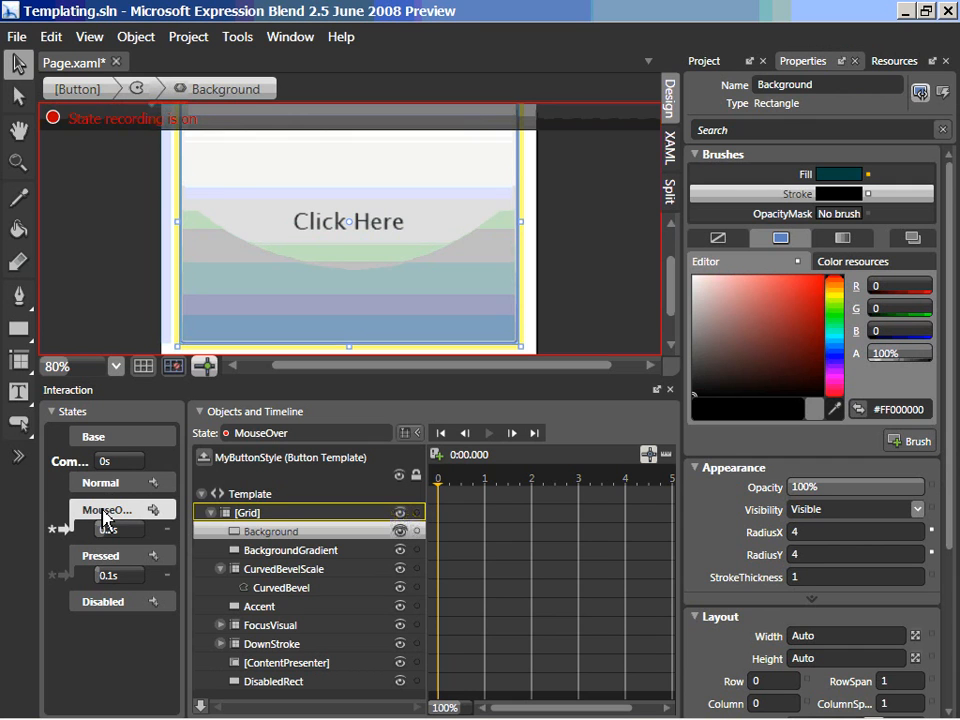
left_click(290, 608)
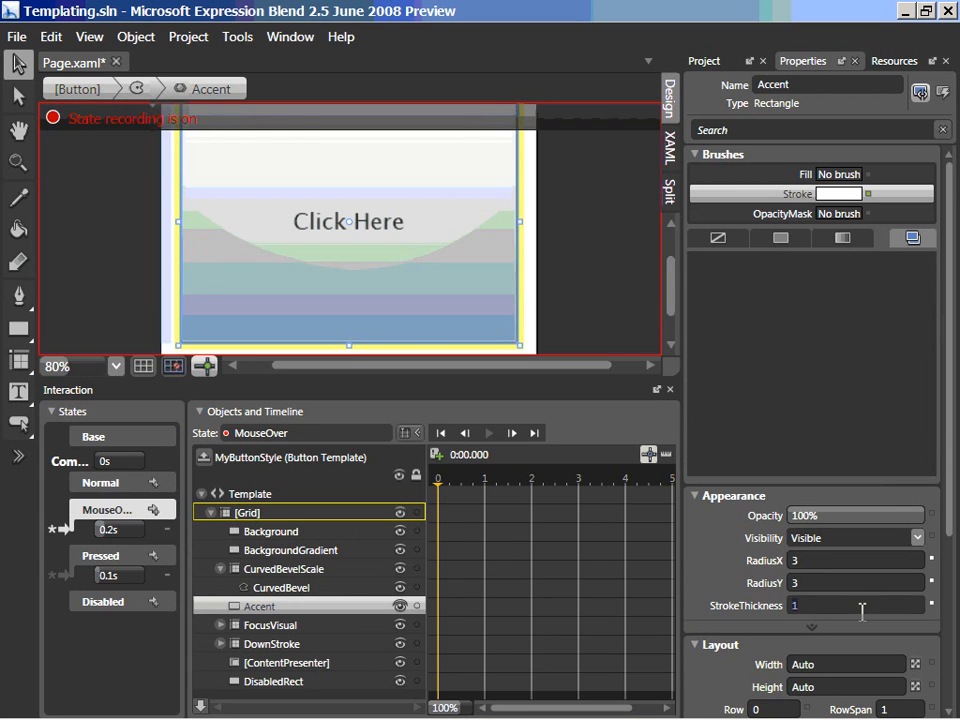
type("0")
key("Return")
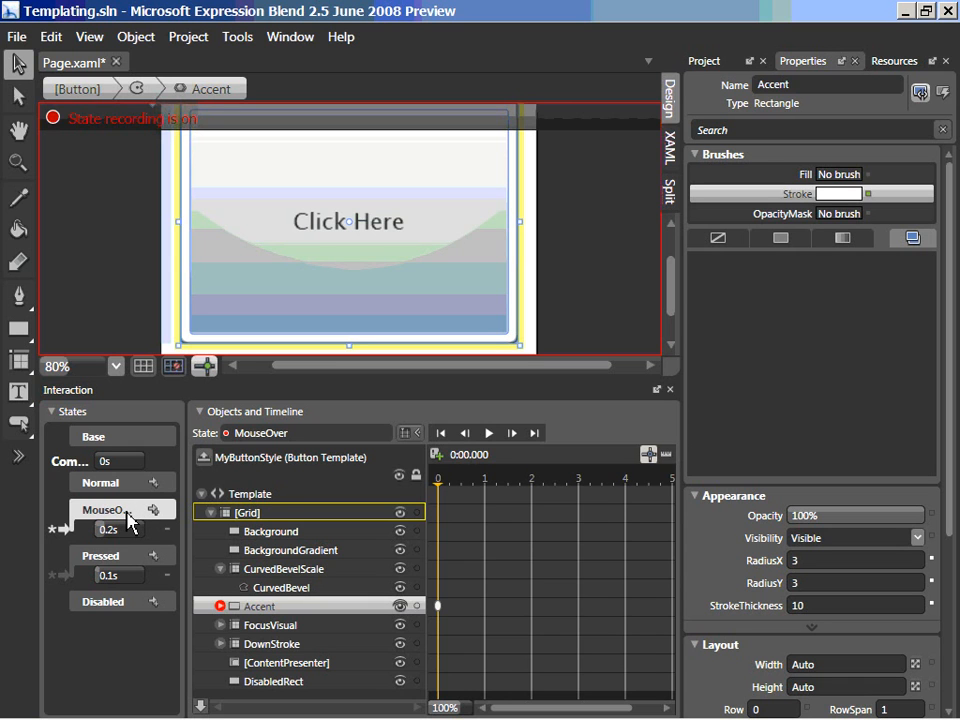
- Compare the Accent border between the Base and MouseOver states
left_click(144, 445)
left_click(140, 512)
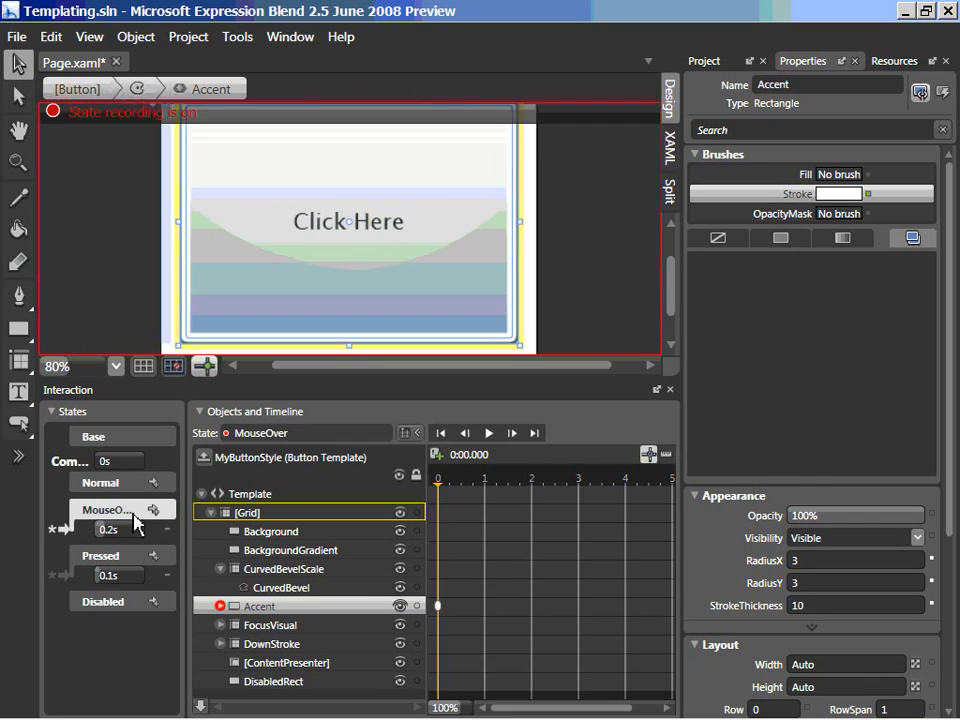
left_click(150, 440)
- Save Page.xaml, switch to Visual Studio, reload all externally modified files and build the solution
key("alt+f")
key("Escape")
key("alt+Tab")
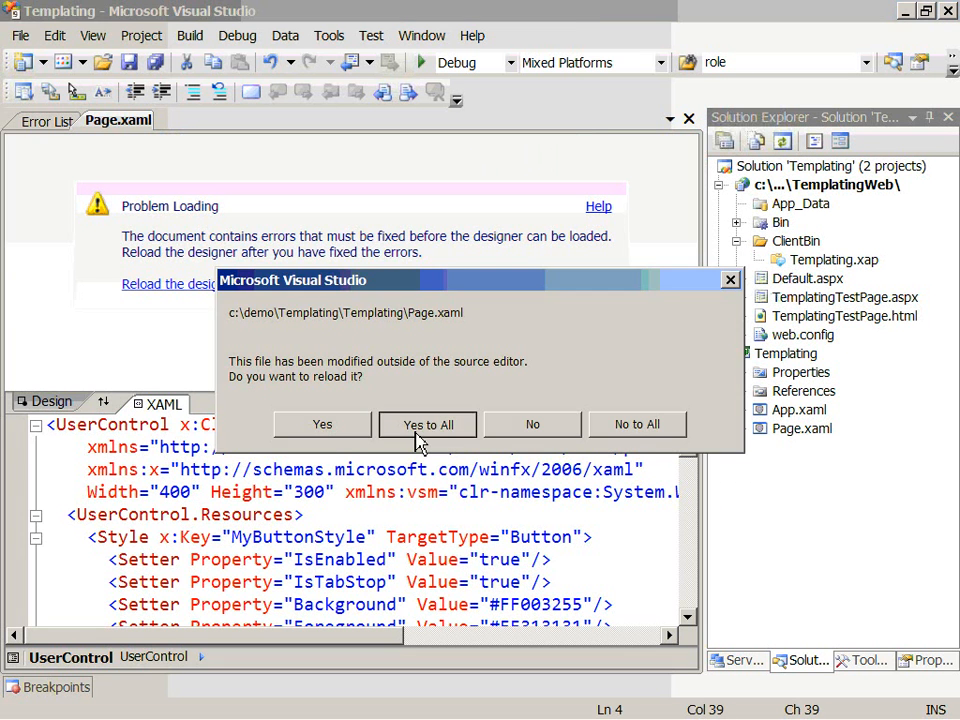
left_click(400, 424)
key("ctrl+shift+b")
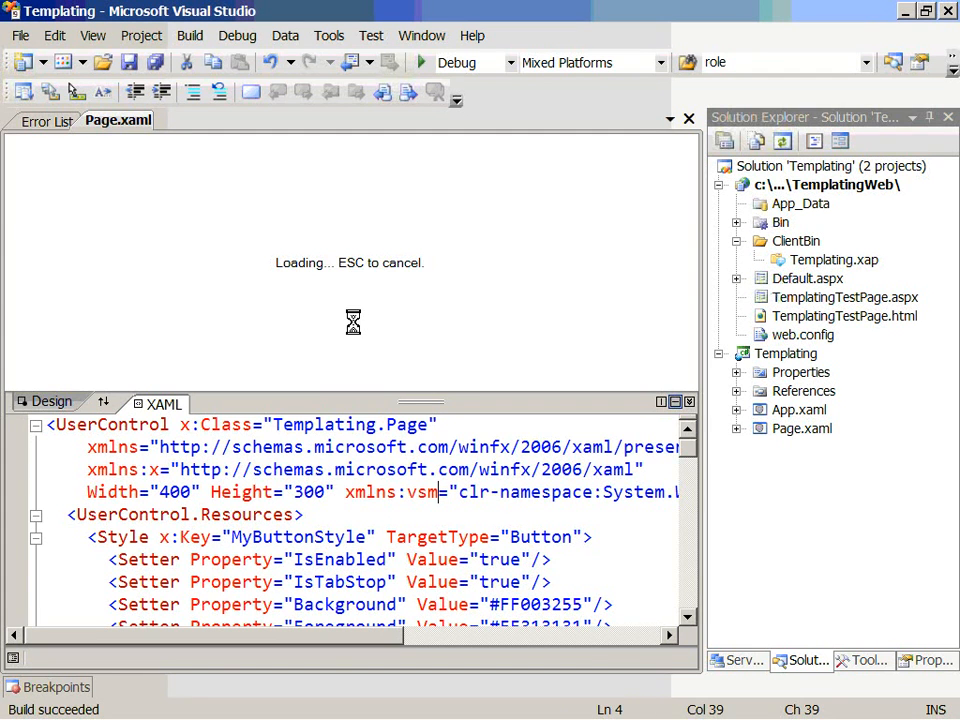
- Run the Templating test page in the browser to check the button's mouse-over look, close it and return to Expression Blend
key("F5")
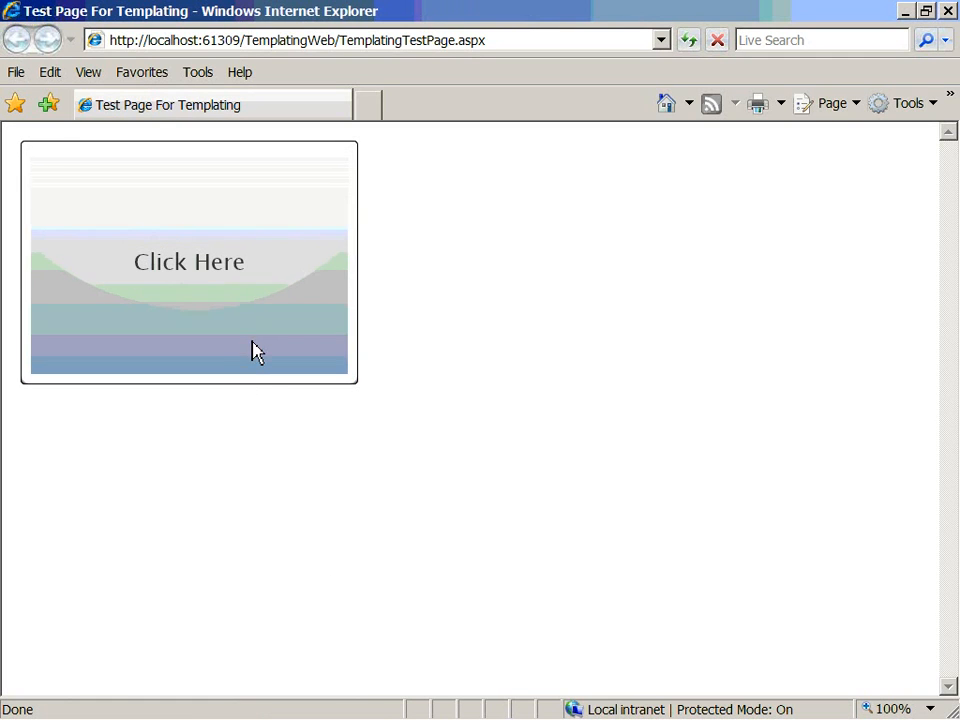
key("alt+F4")
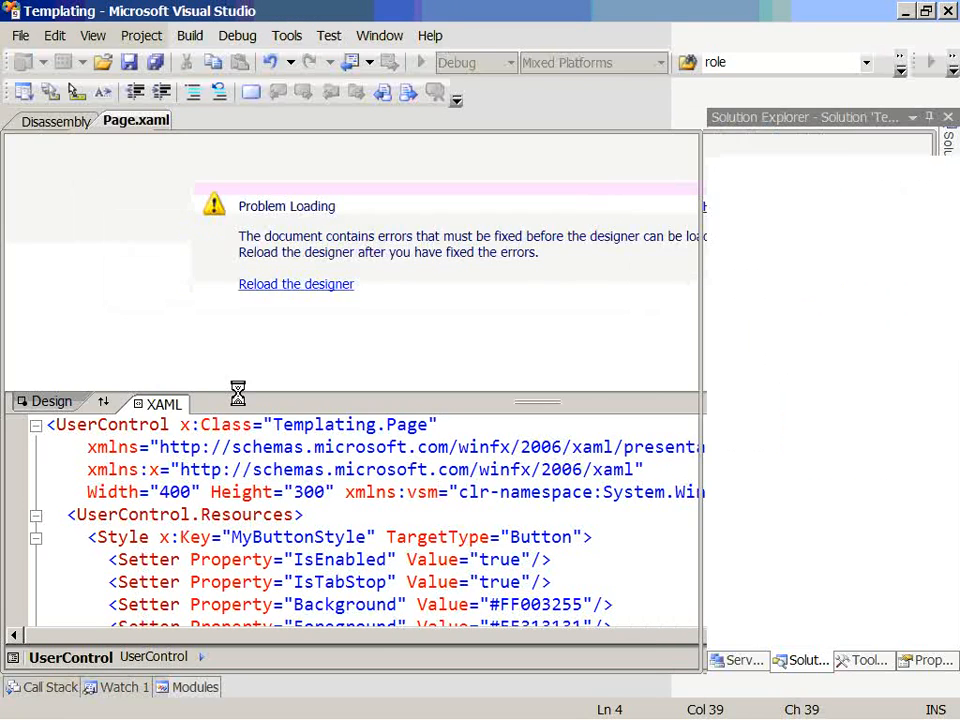
key("alt+Tab")
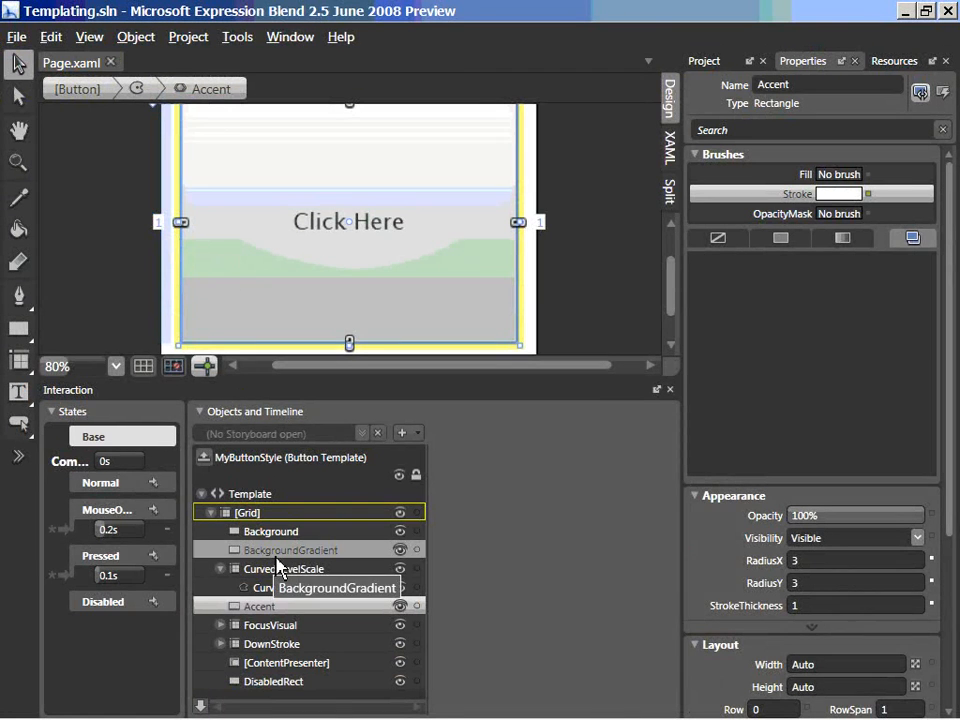
- Leave the MyButtonStyle template for the page level and select the root UserControl
left_click(388, 317)
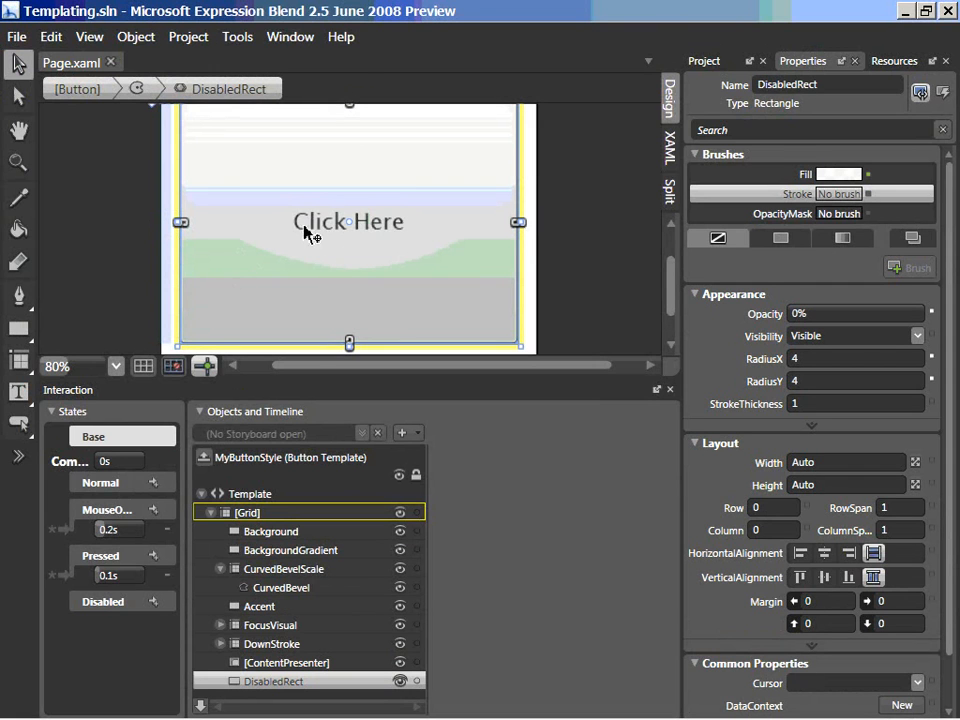
left_click(86, 93)
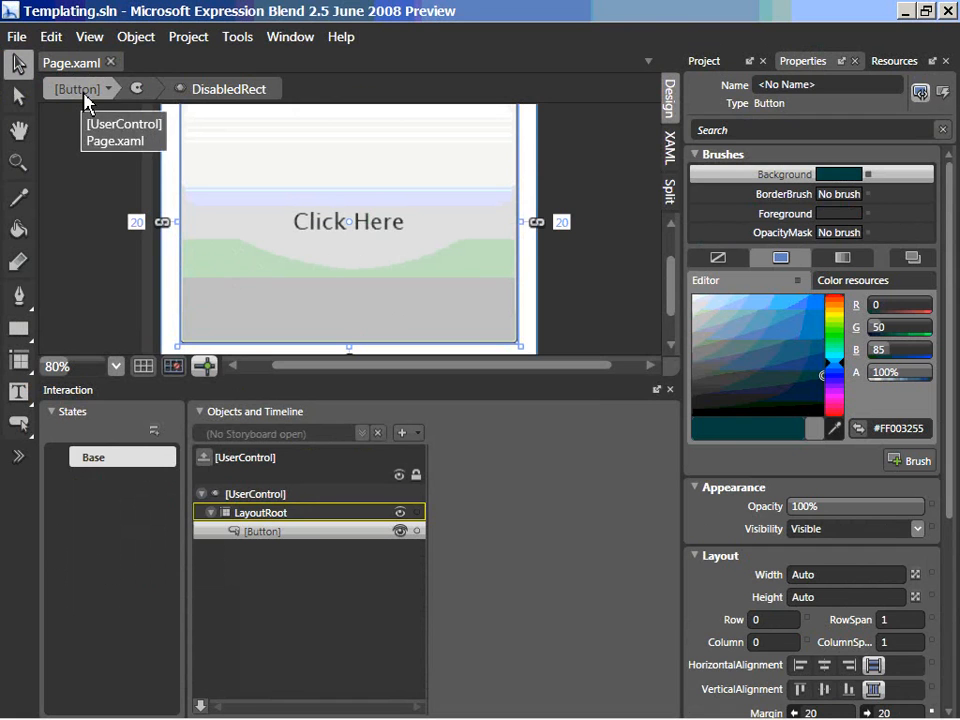
left_click(228, 514)
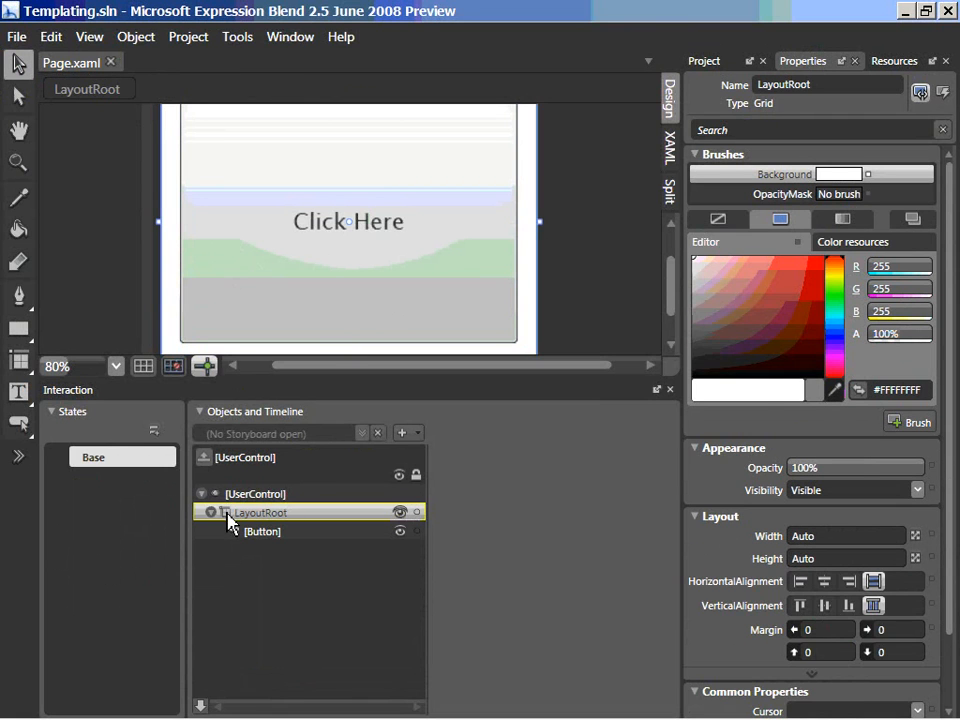
left_click(250, 496)
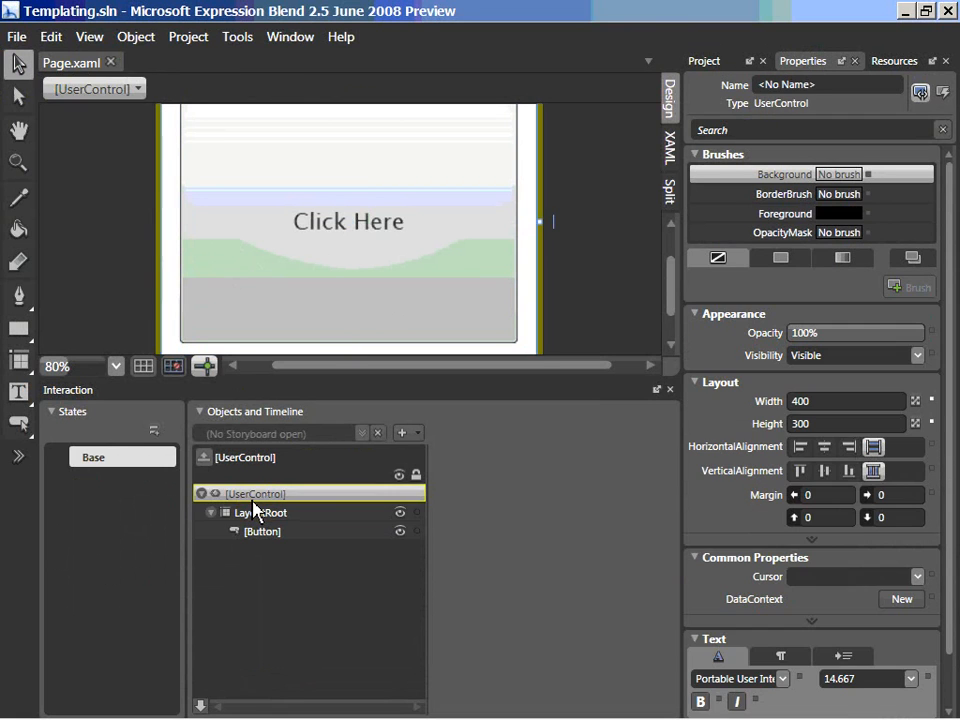
- Create an empty control template named MyEmptyTemplate for the Click Here button
right_click(393, 238)
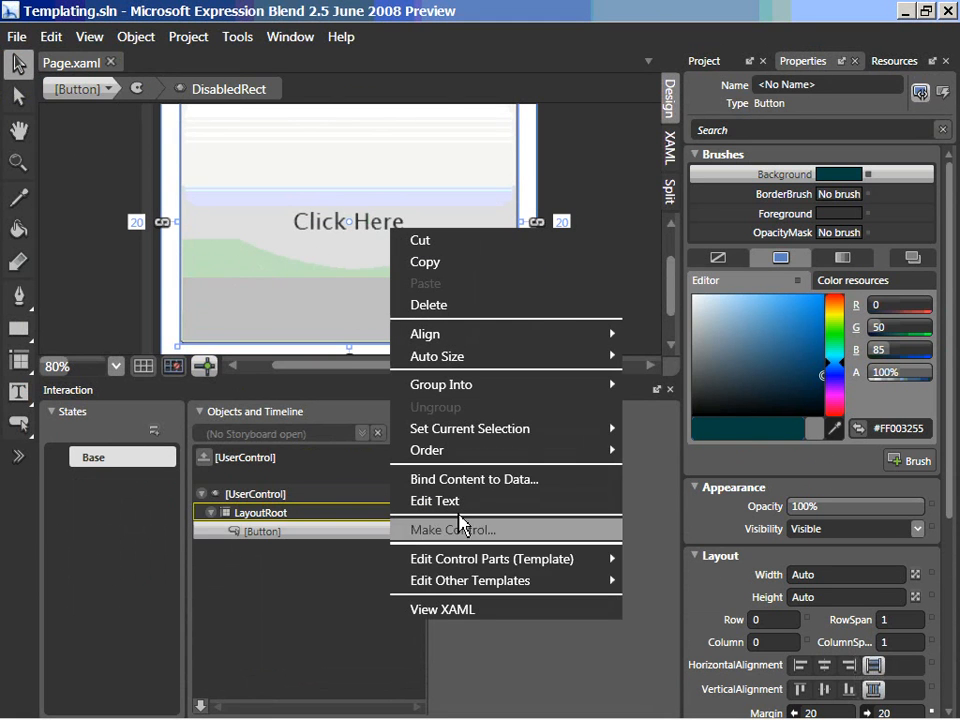
mouse_move(490, 558)
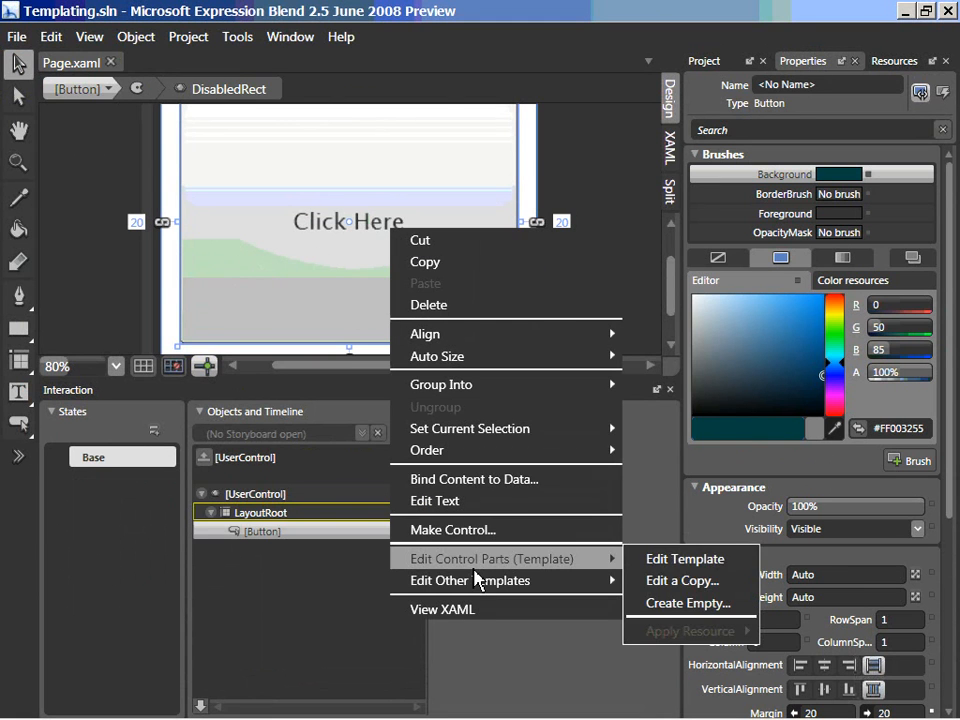
left_click(660, 604)
left_click(305, 297)
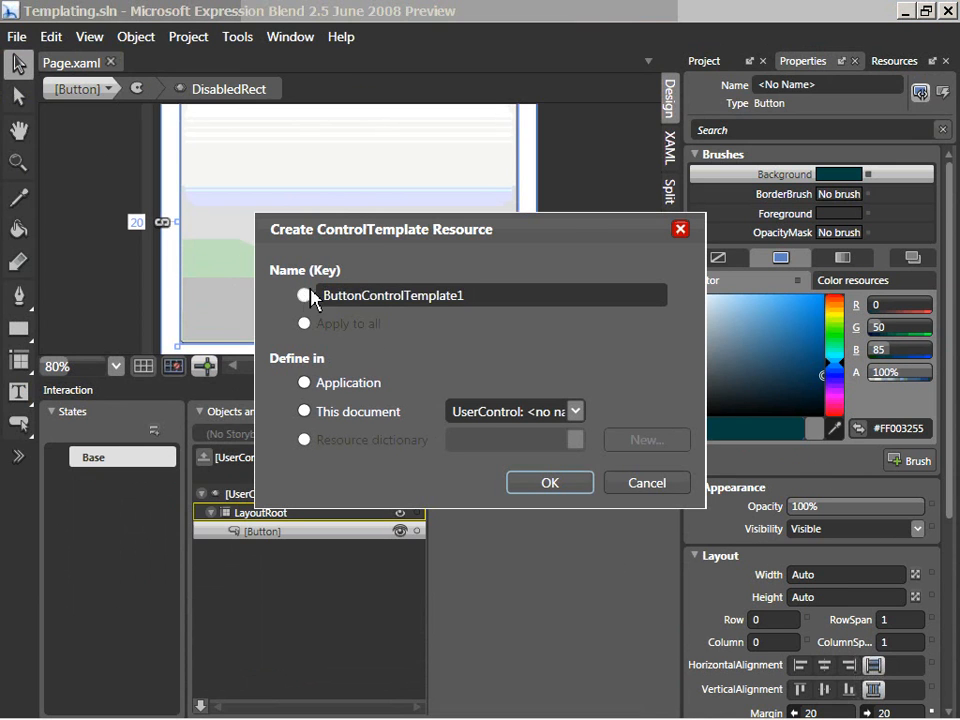
double_click(379, 297)
type("MyEm")
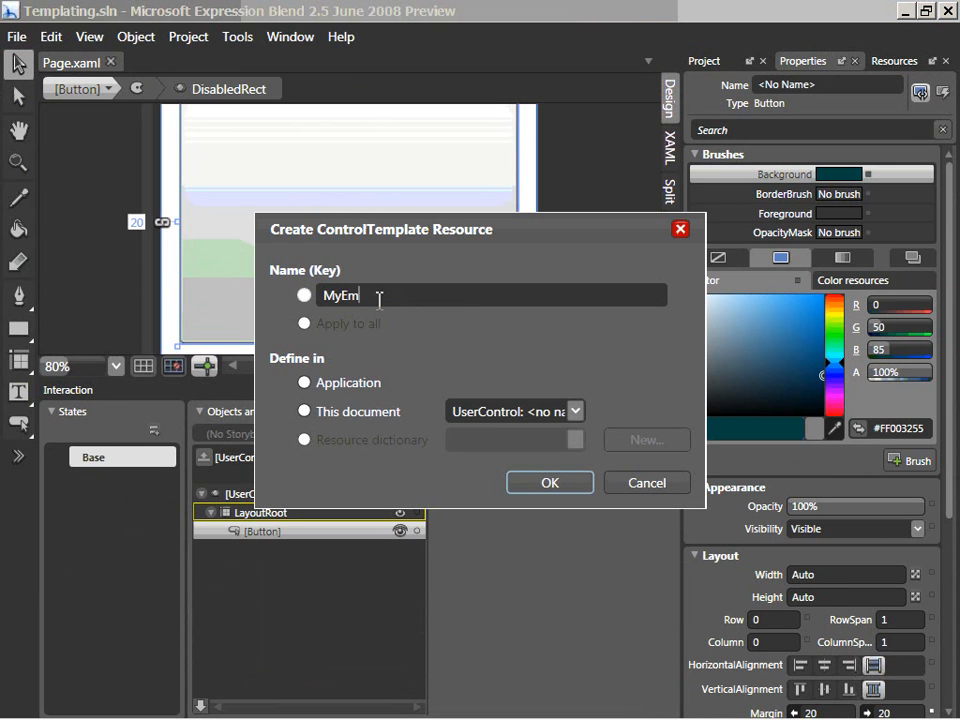
type("ptyTemplate")
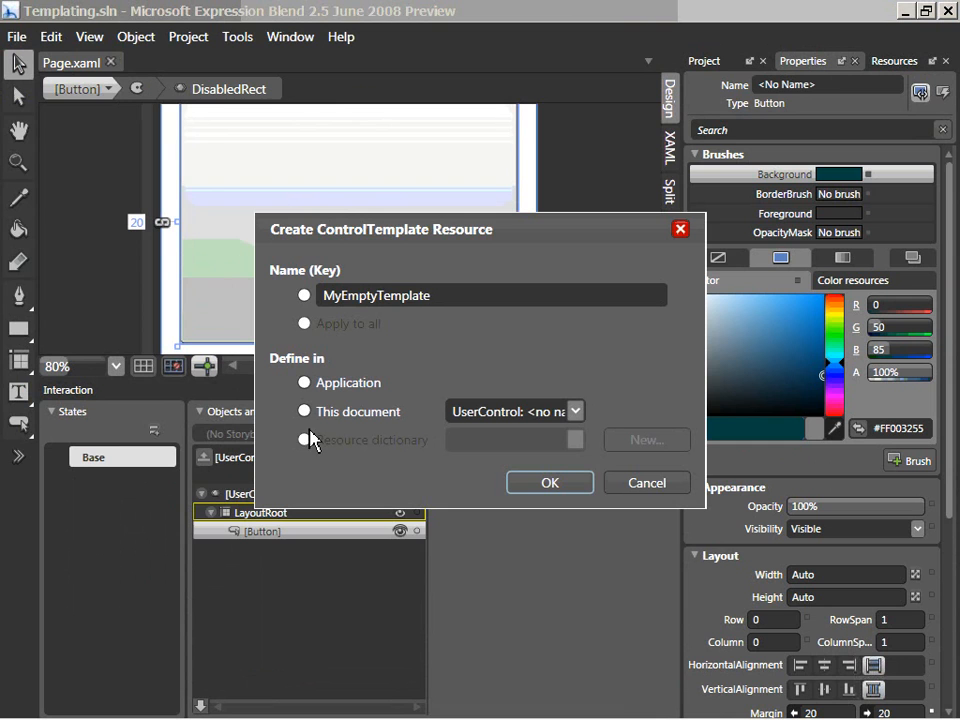
left_click(550, 483)
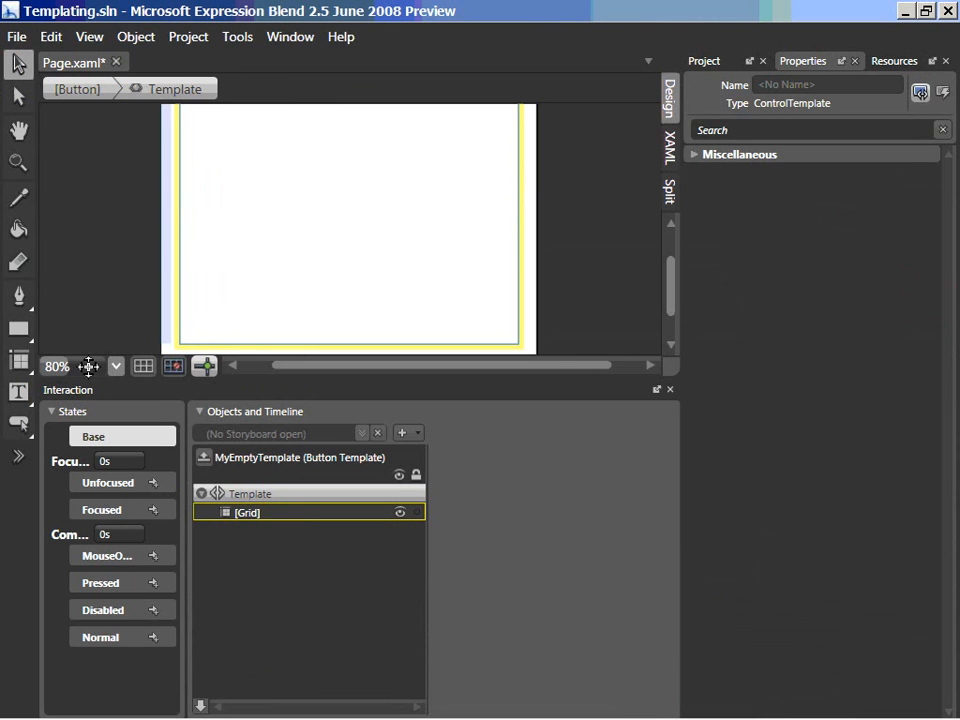
- Add an ellipse to the Grid of MyEmptyTemplate, with the canvas shown at 70%
left_click(87, 365)
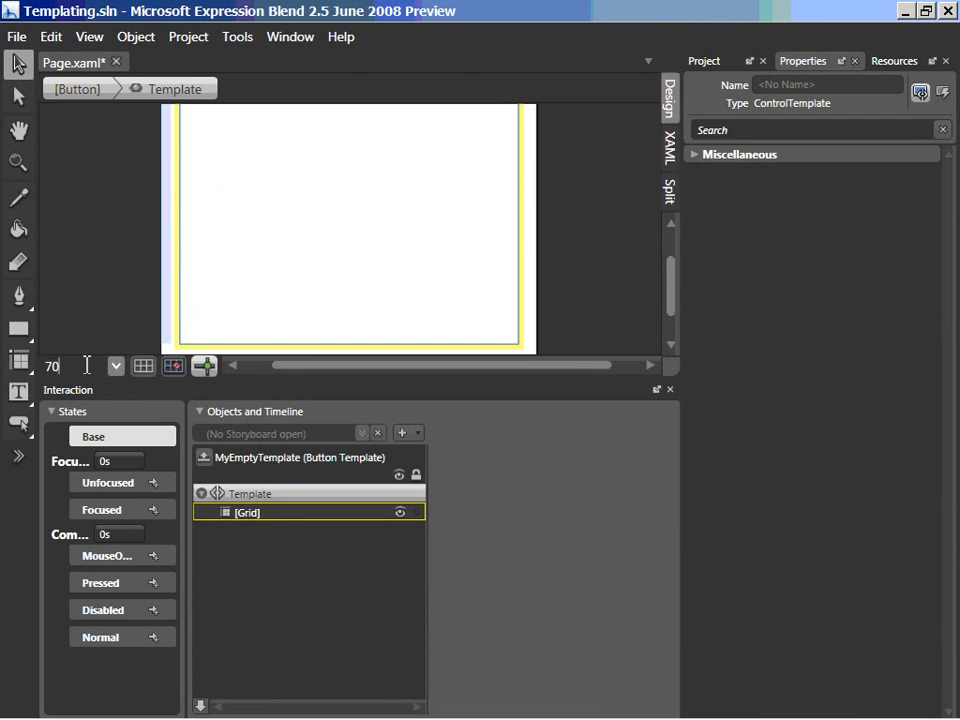
key("Return")
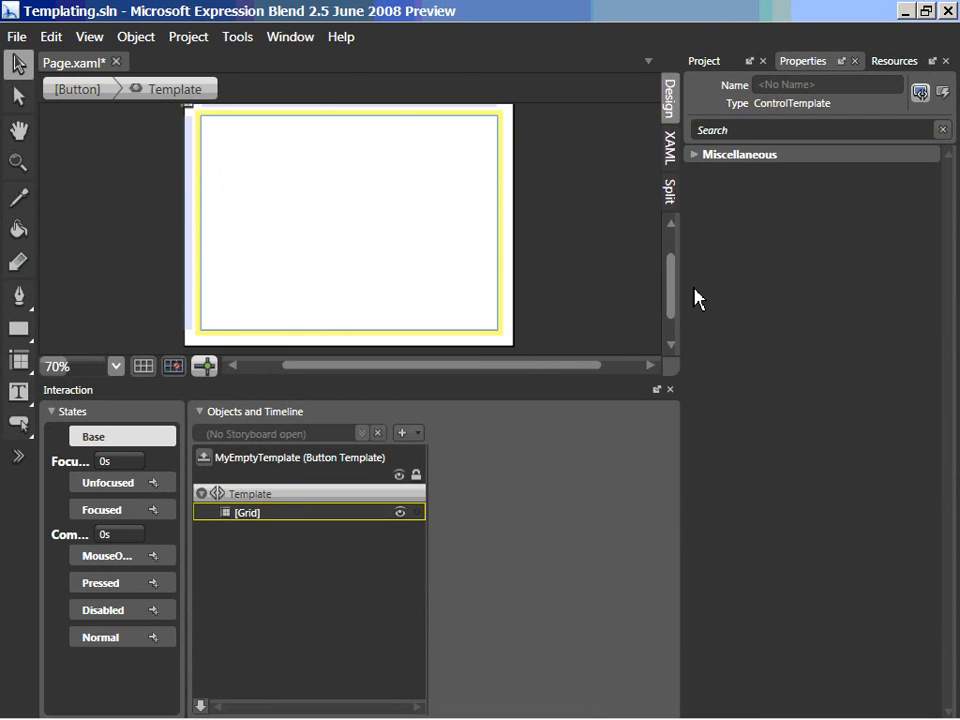
mouse_move(675, 287)
left_mouse_down()
mouse_move(675, 275)
mouse_move(675, 285)
left_mouse_up()
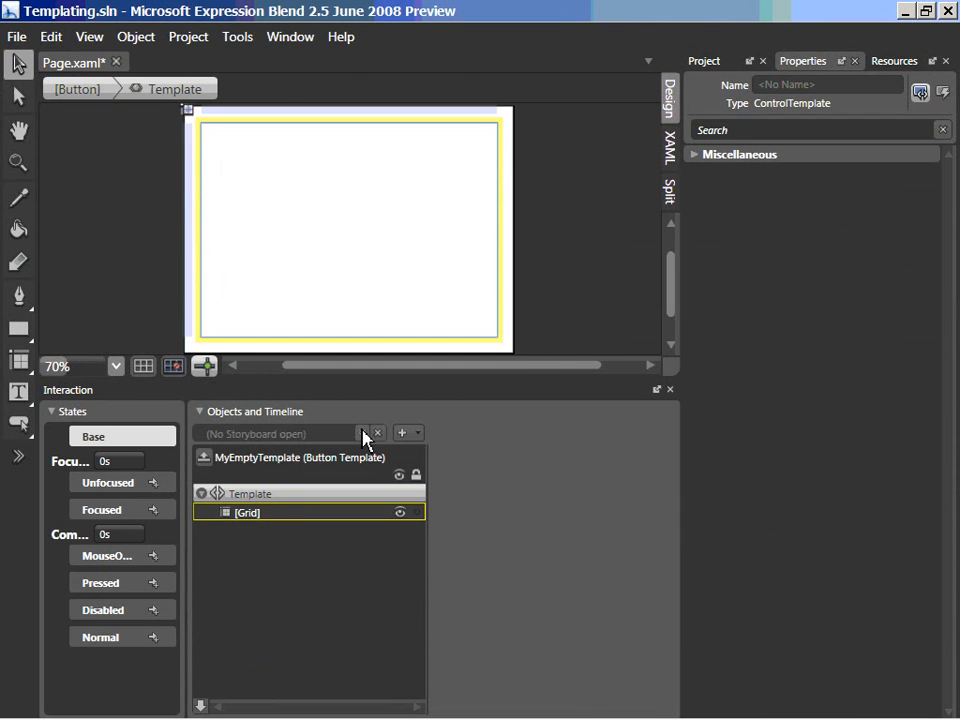
left_click(252, 514)
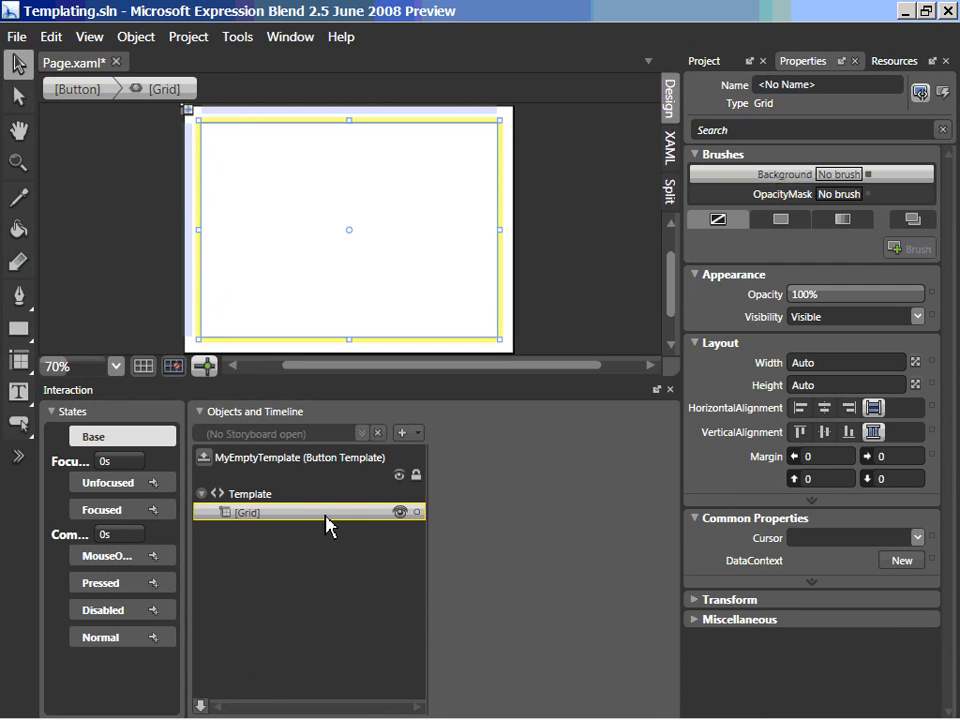
left_click(18, 430)
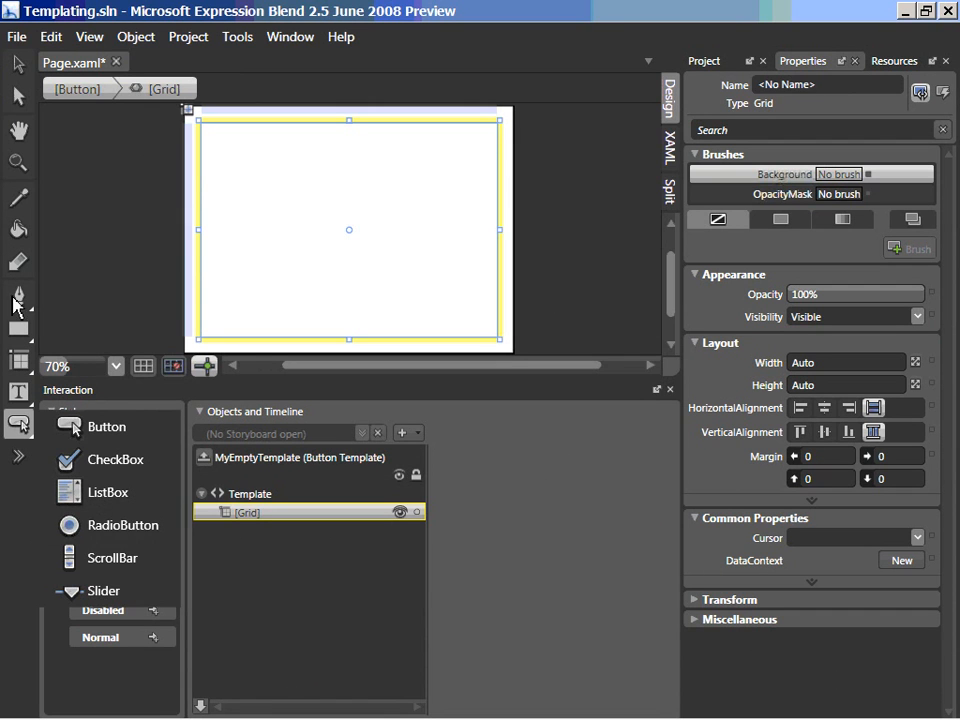
left_click(18, 328)
left_click(100, 366)
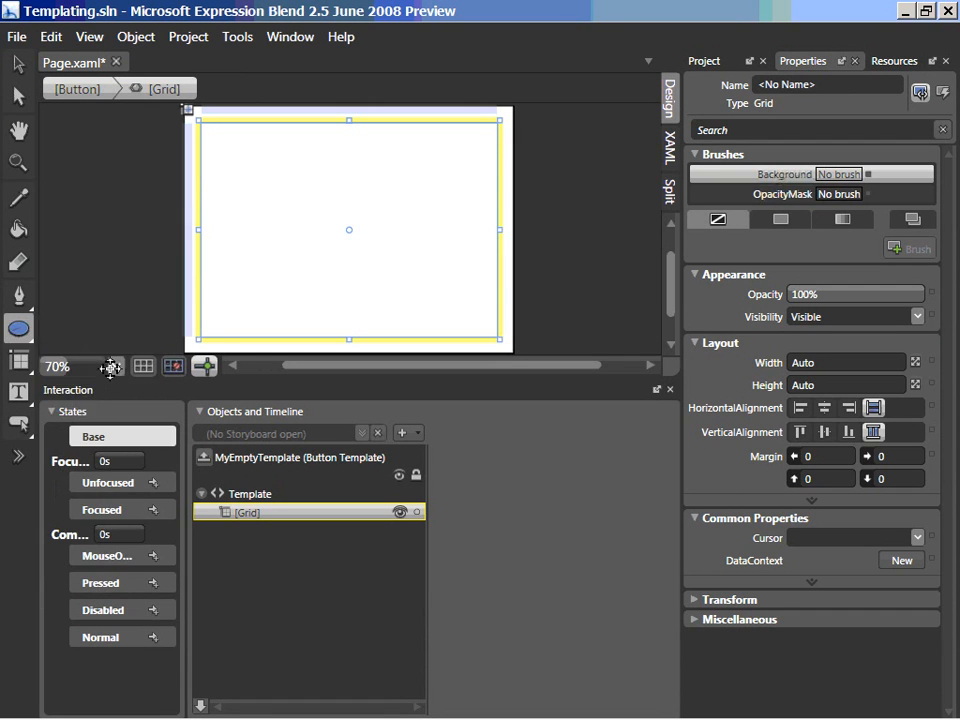
double_click(22, 334)
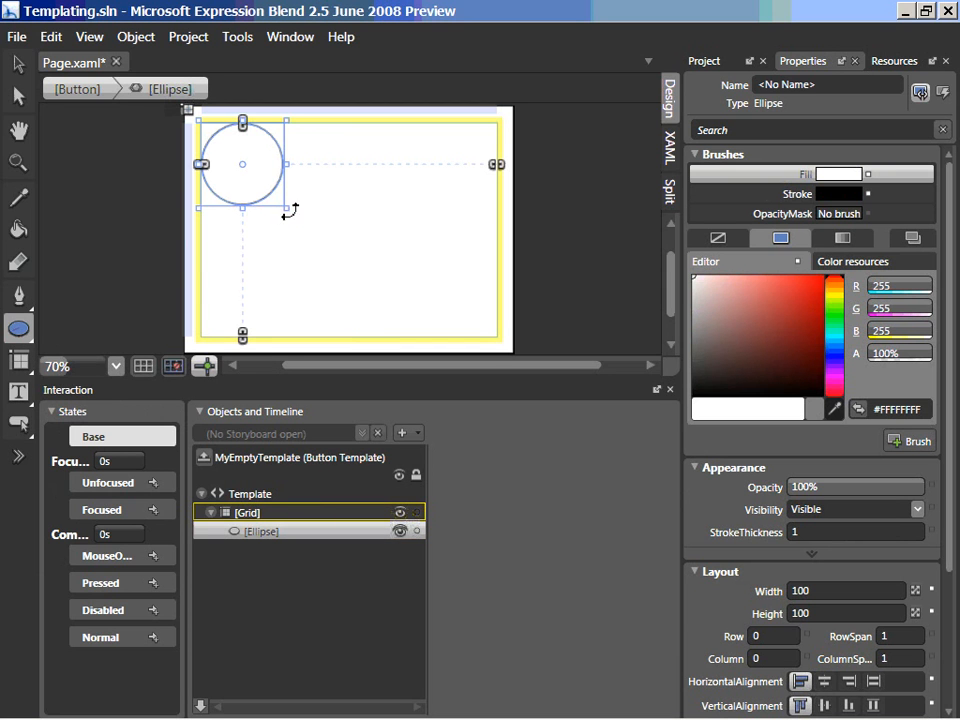
- Stretch the ellipse to nearly fill the Grid, leaving a margin of about 8 on each side
left_click_drag(286, 208, 490, 330)
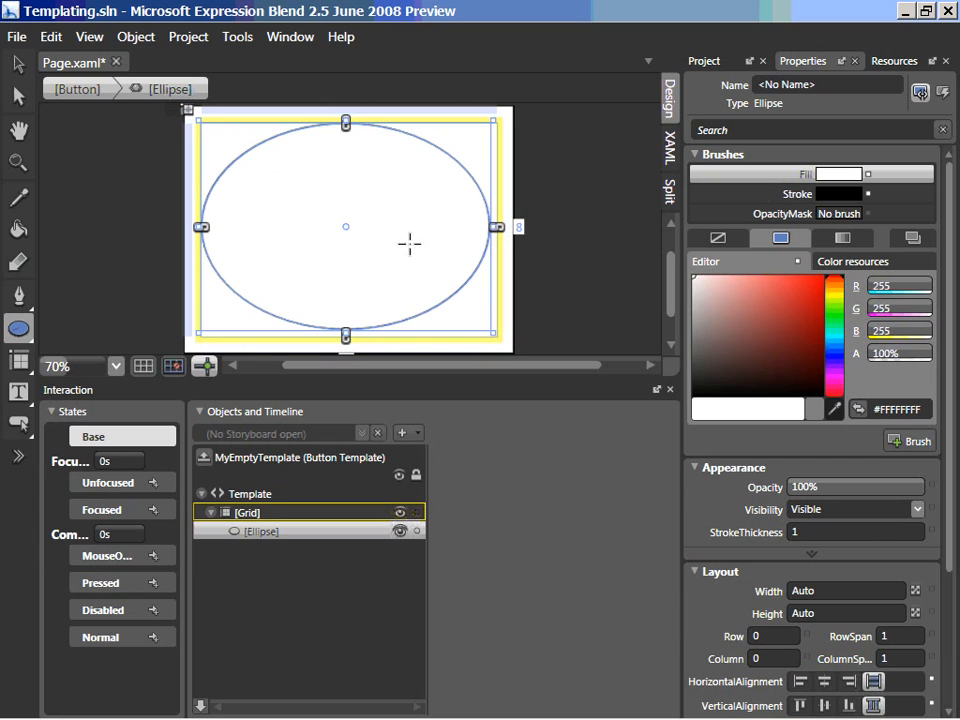
left_click_drag(349, 123, 350, 131)
left_click_drag(202, 230, 208, 230)
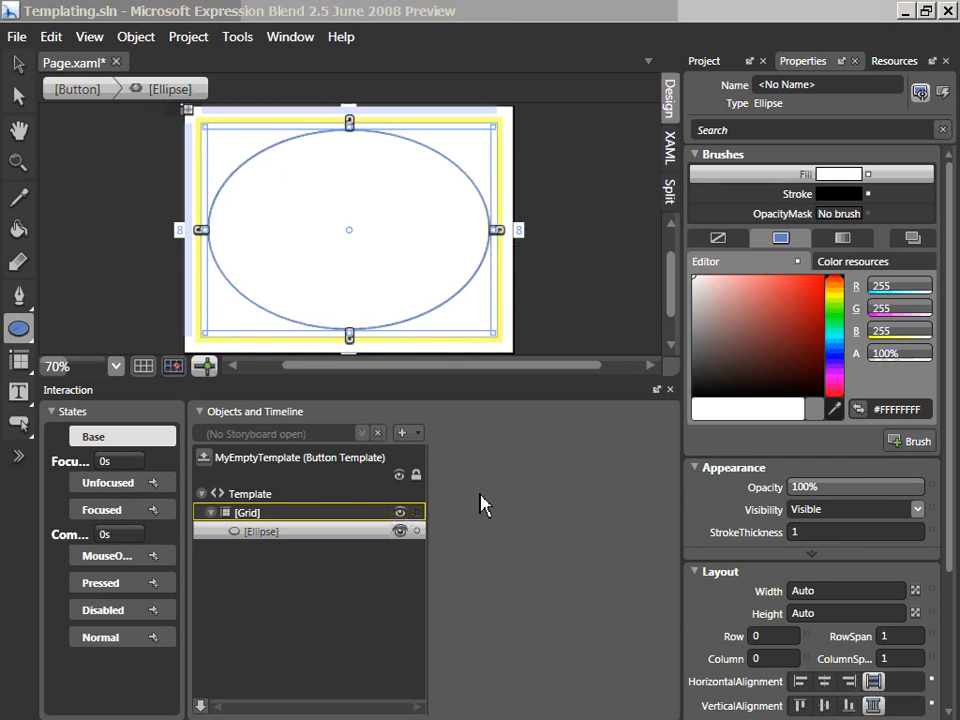
- Add a ContentPresenter to the Grid and center it horizontally and vertically
left_click(283, 514)
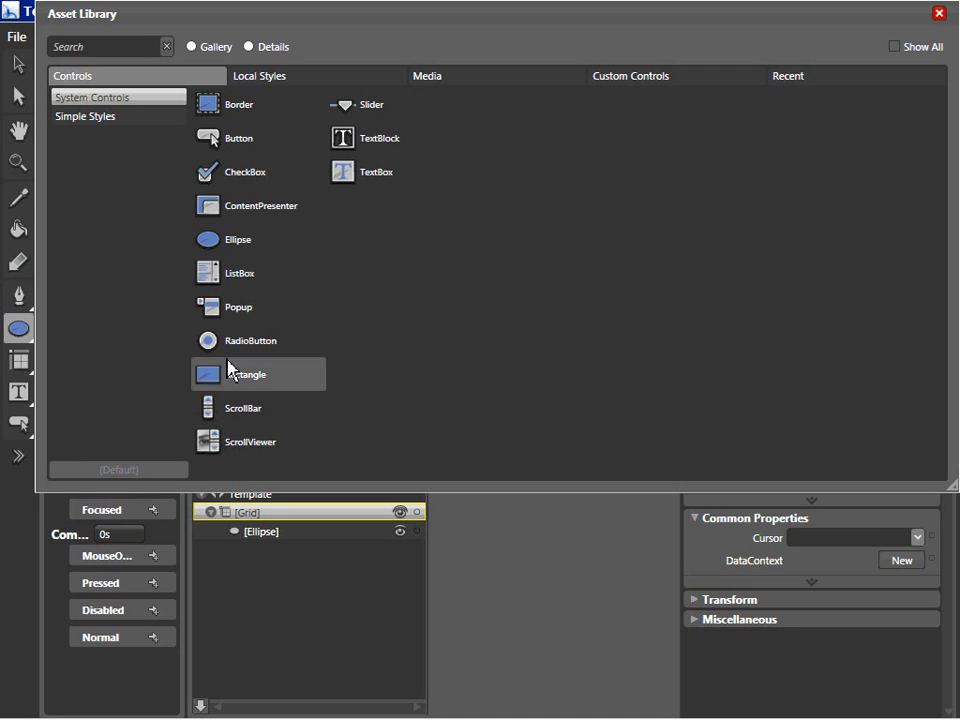
left_click(275, 210)
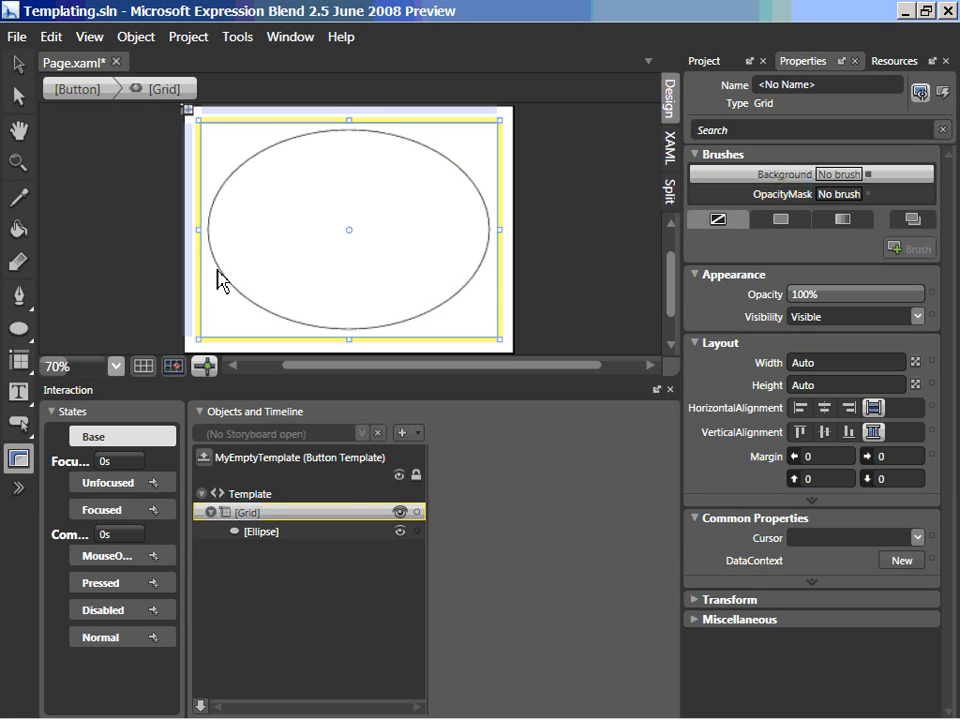
double_click(20, 459)
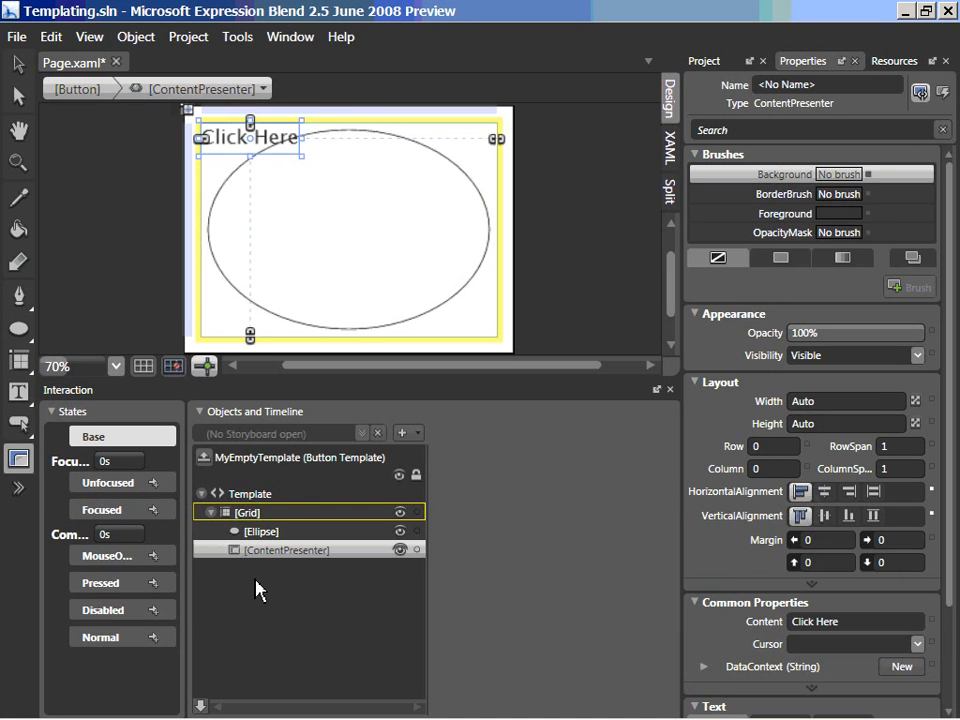
left_click(824, 491)
left_click(824, 515)
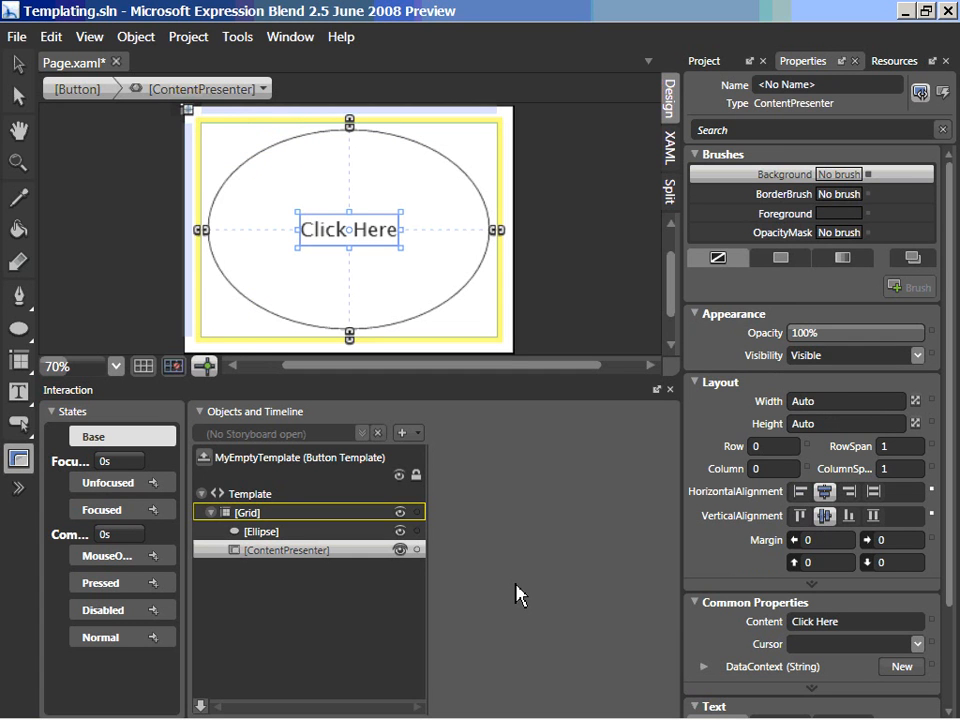
- Fill the ellipse with a radial gradient from dark green #FF42A500 at the center to bright green #FF6EFF0D at the edge
left_click(338, 532)
left_click(842, 238)
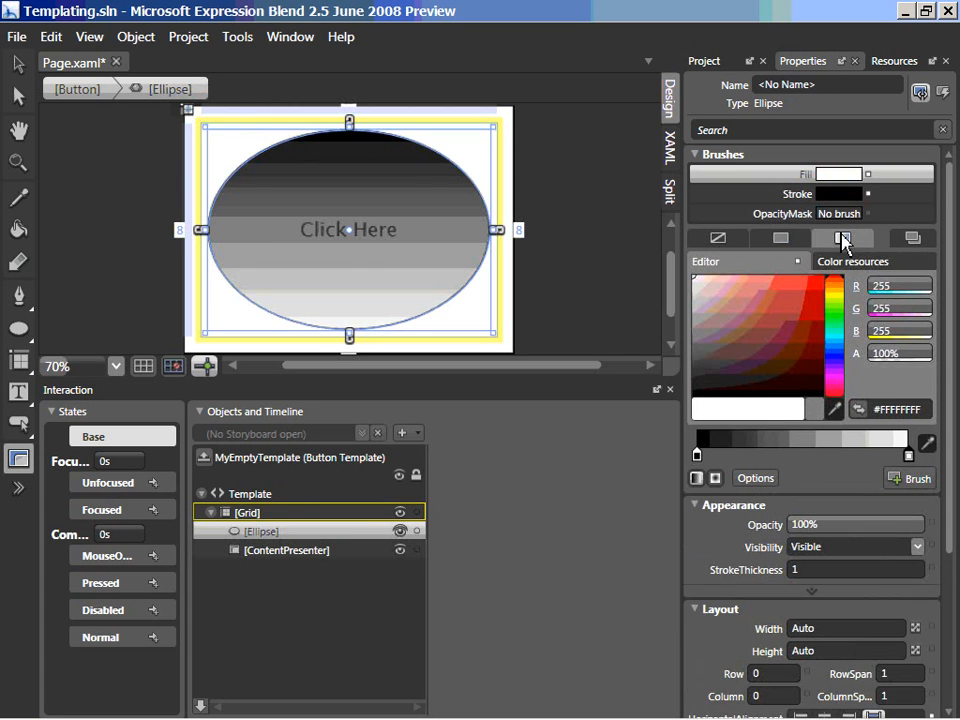
left_click(715, 478)
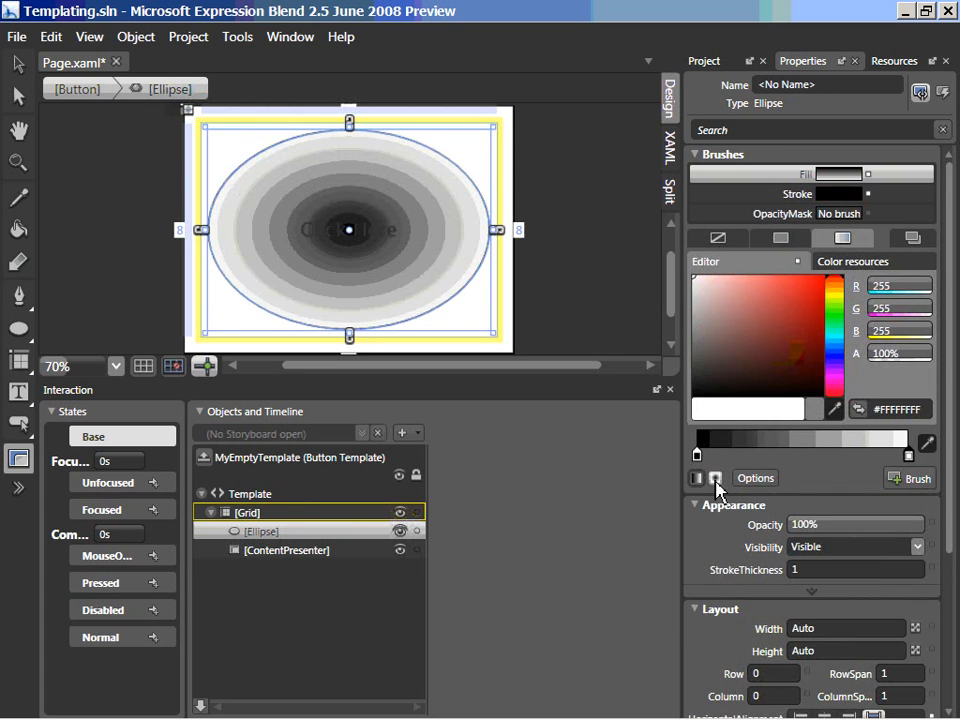
left_click(840, 308)
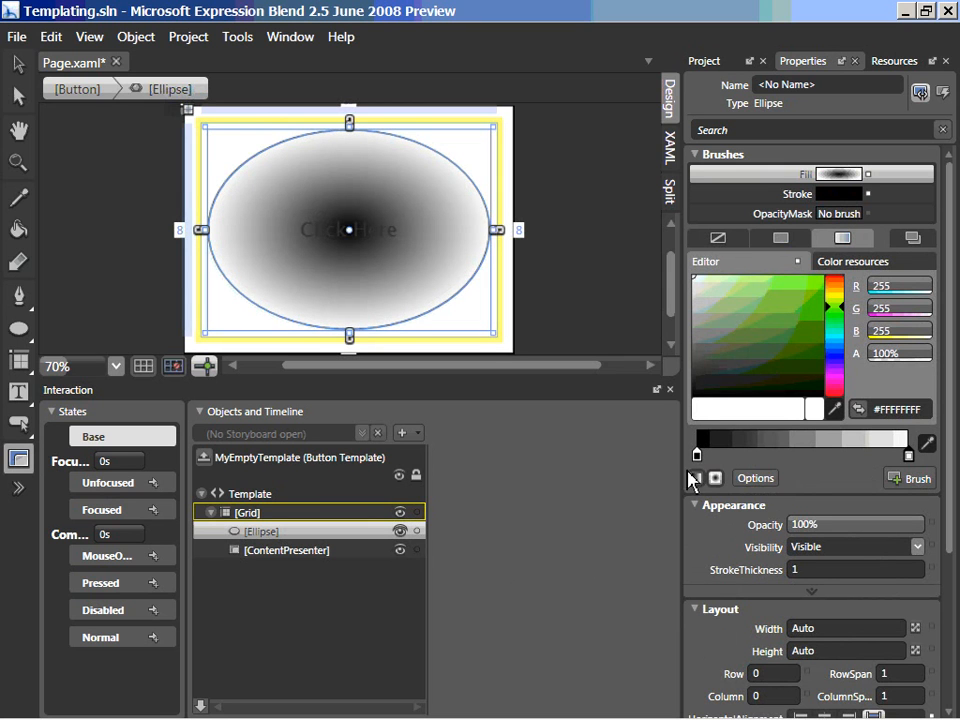
left_click(696, 455)
left_click_drag(815, 330, 838, 335)
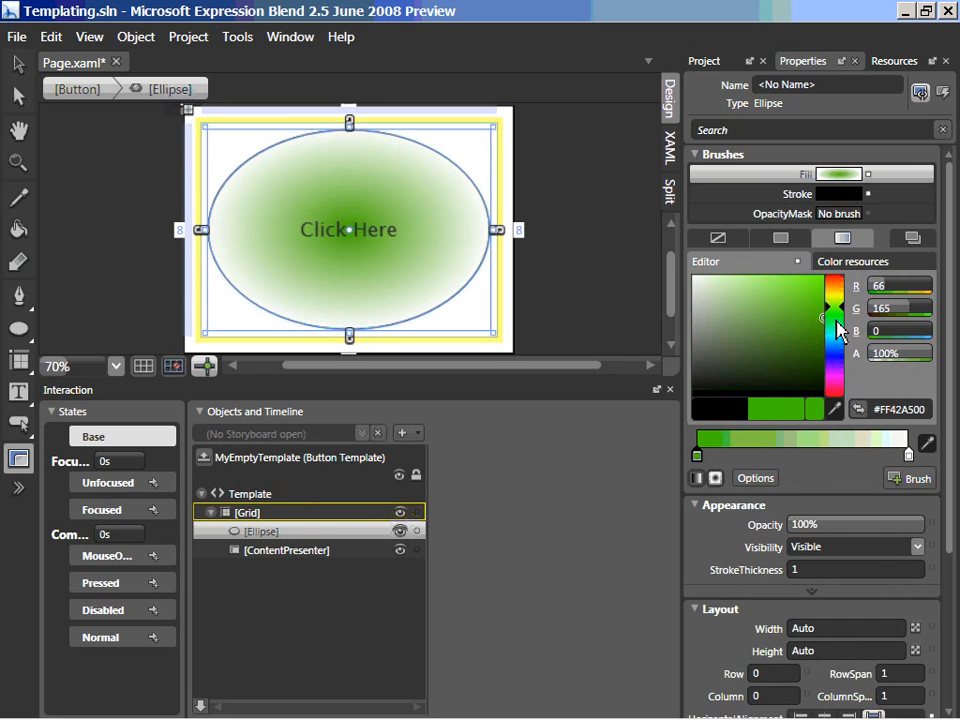
left_click(908, 455)
left_click_drag(805, 297, 821, 268)
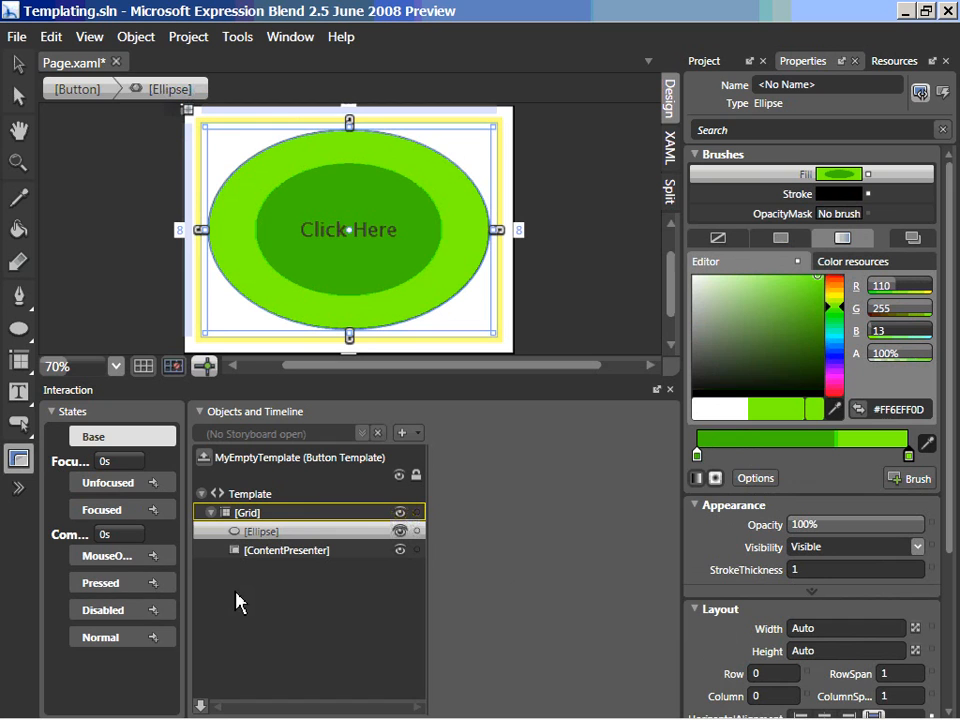
- In the MouseOver state, give the ellipse a dark green #FF007E08 stroke with a thickness of 4
left_click(135, 563)
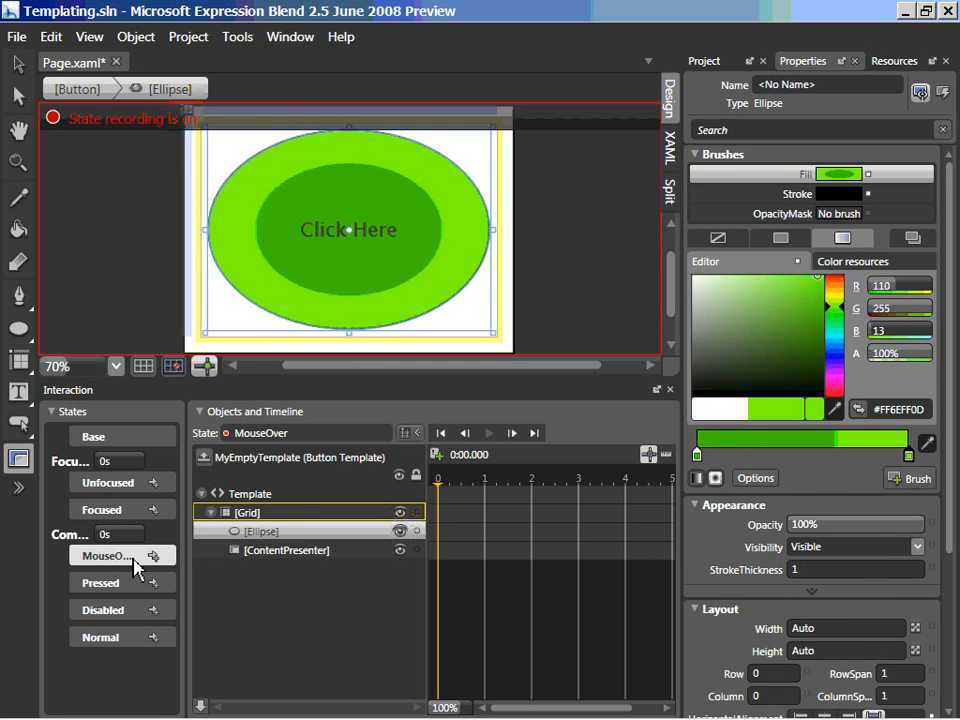
left_click(754, 196)
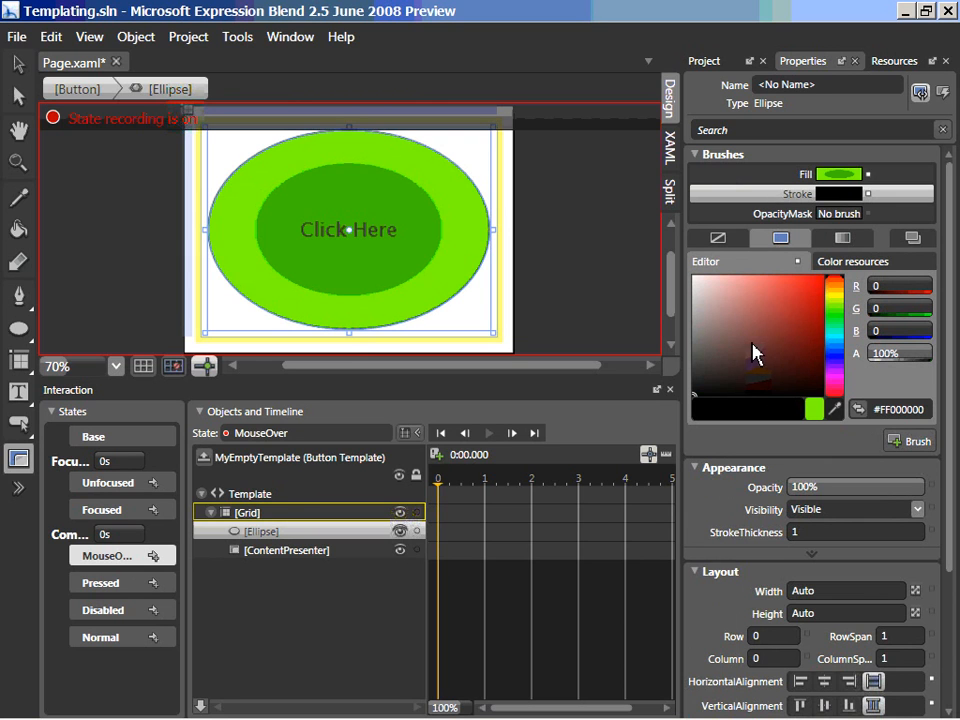
left_click(835, 318)
left_click_drag(815, 330, 834, 347)
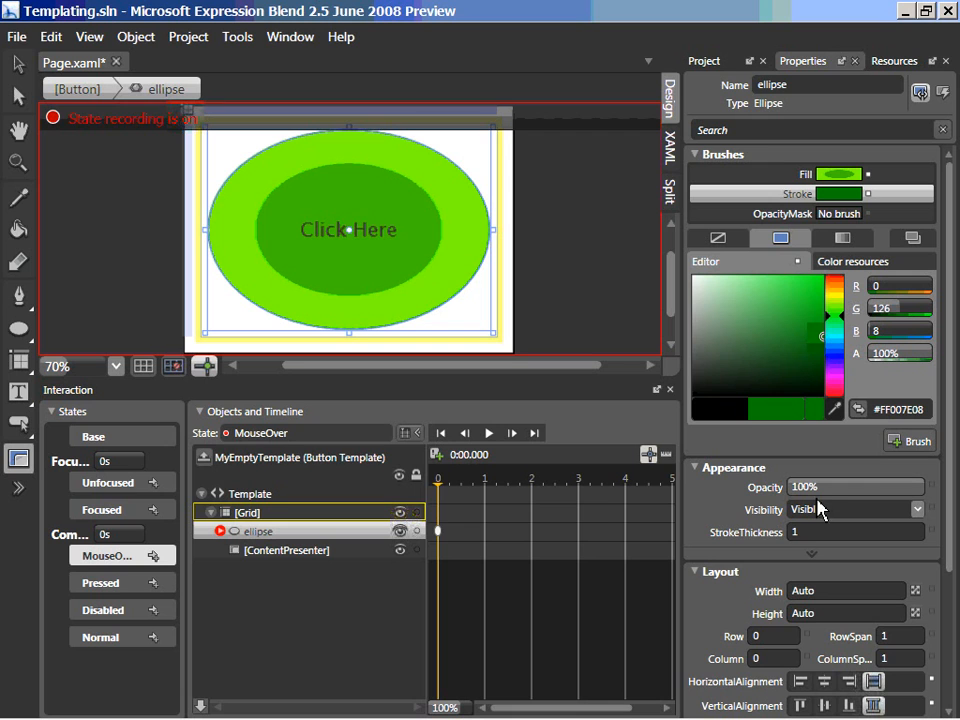
mouse_move(811, 532)
left_mouse_down()
mouse_move(866, 534)
mouse_move(811, 535)
left_mouse_up()
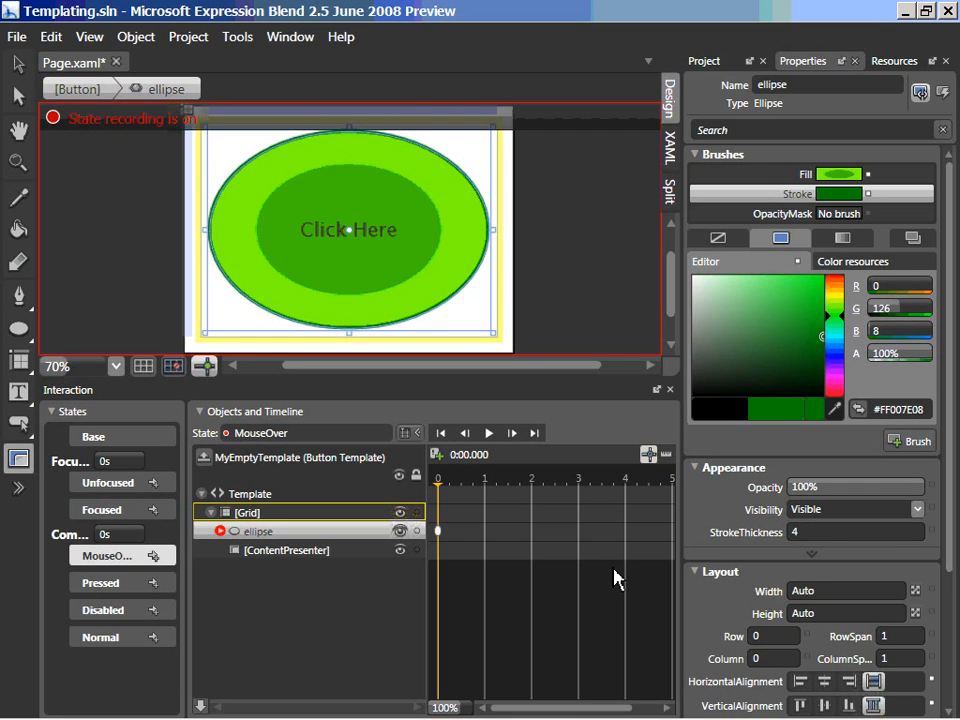
- Set the default transition duration of the common states group to 0.1 seconds
left_click(128, 535)
type("0.1")
key("Return")
- In the Pressed state, reverse the ellipse's gradient to bright green inside and #FF47A905 outside, and compare it with the Base state
left_click(122, 588)
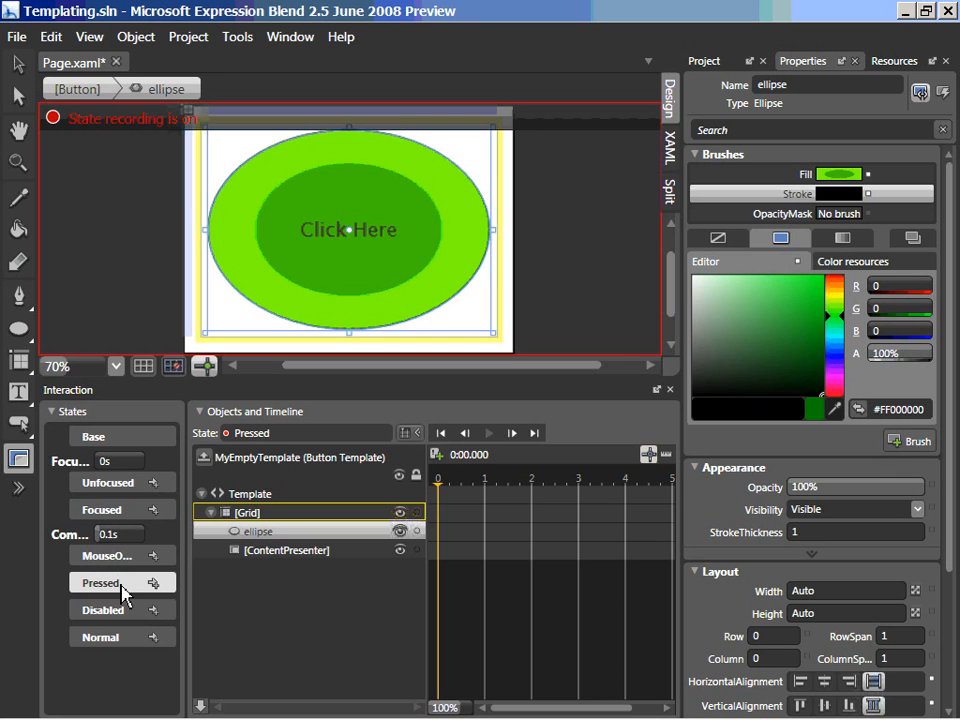
left_click(775, 176)
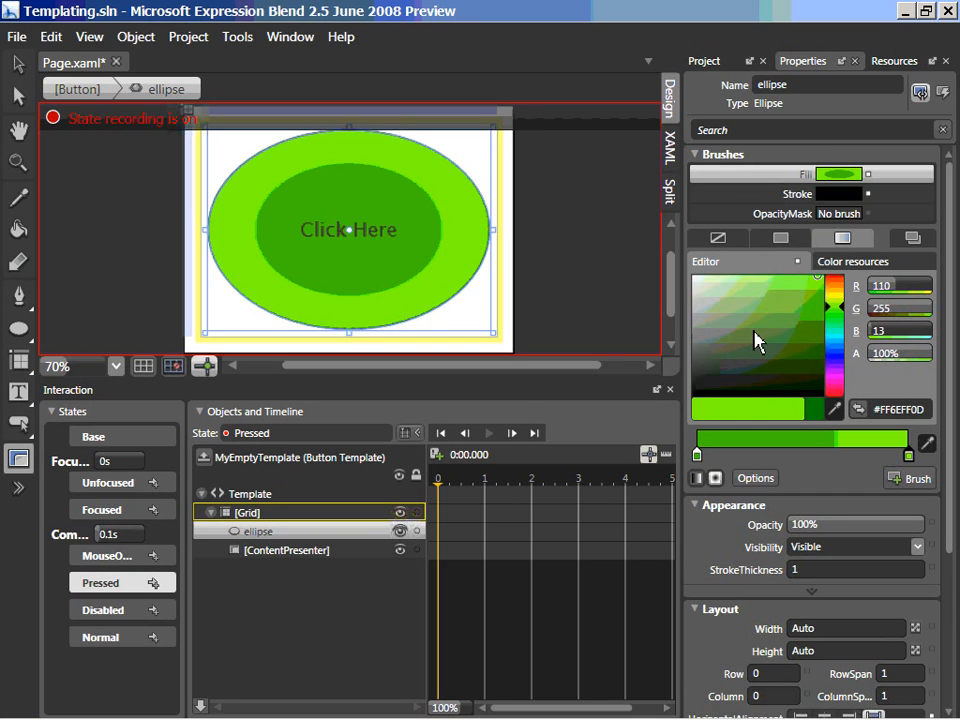
left_click(698, 455)
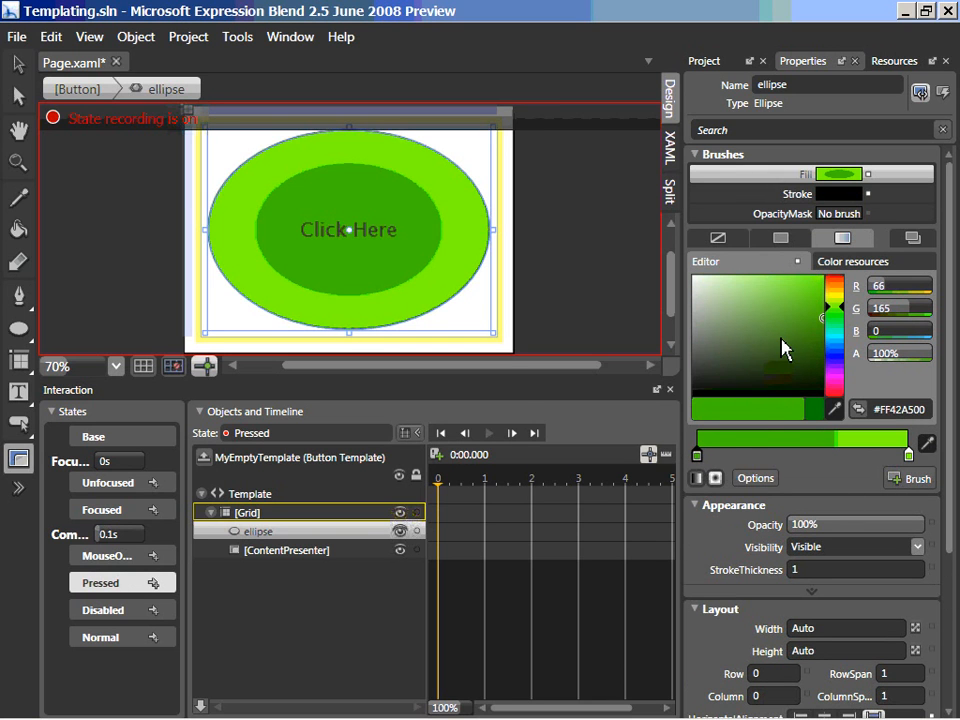
left_click_drag(828, 332, 831, 285)
left_click(907, 456)
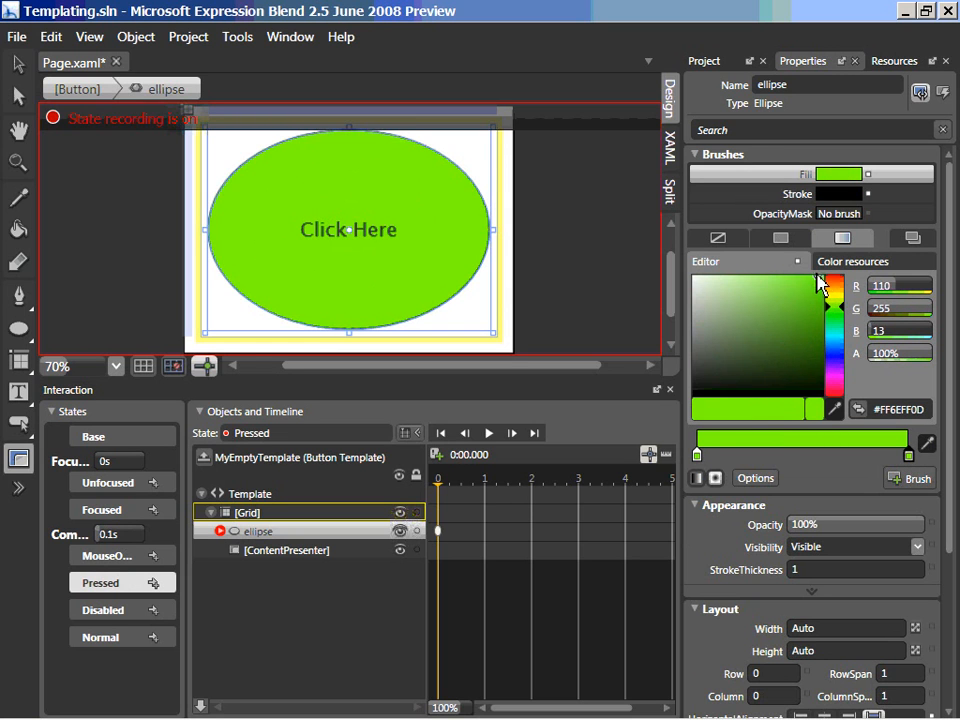
left_click_drag(820, 283, 821, 318)
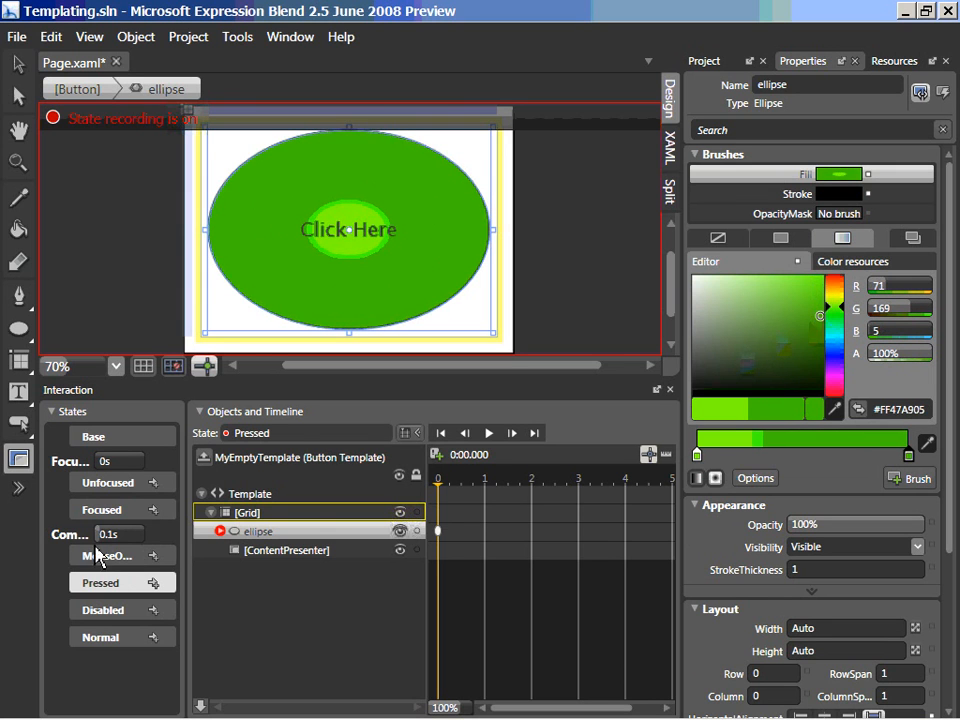
left_click(119, 449)
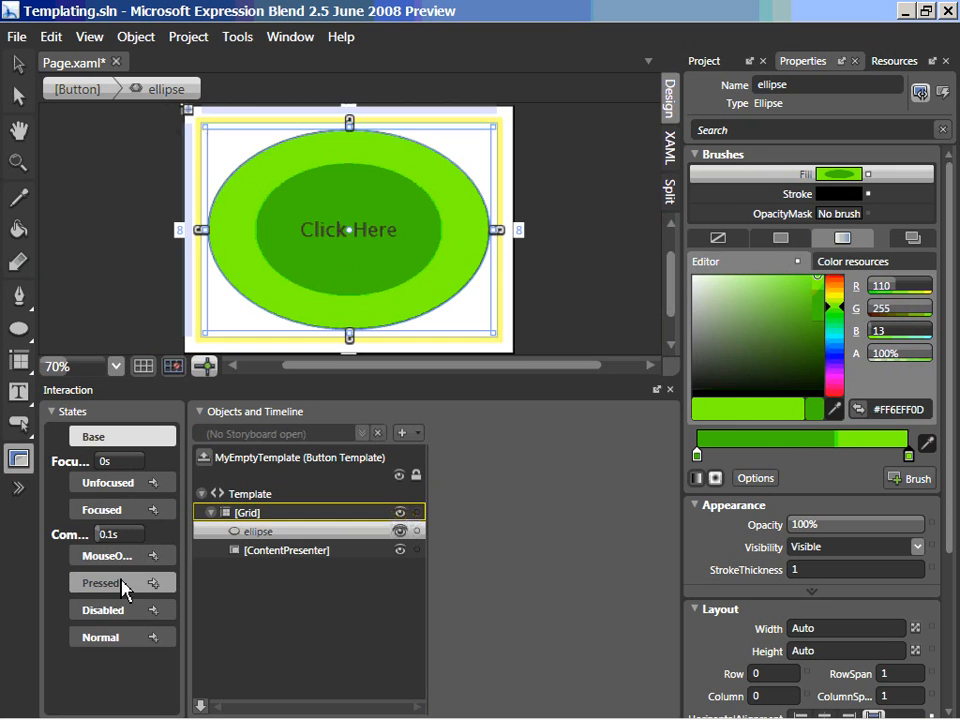
left_click(102, 583)
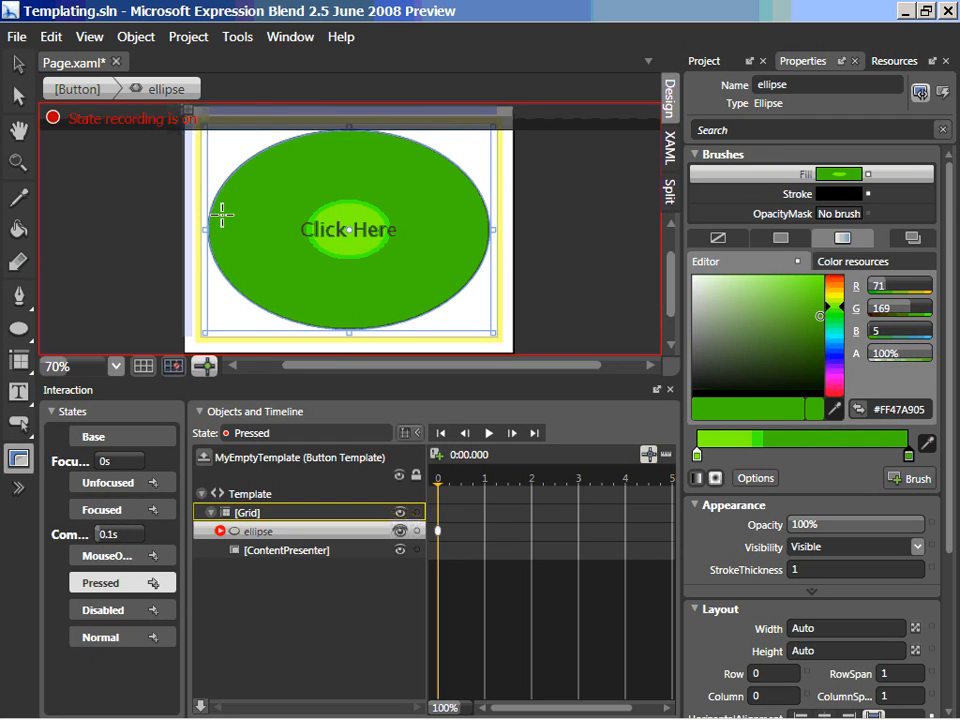
- Save Page.xaml, switch to Visual Studio, reload all externally modified files and run the project in the browser
key("ctrl+s")
key("alt+Tab")
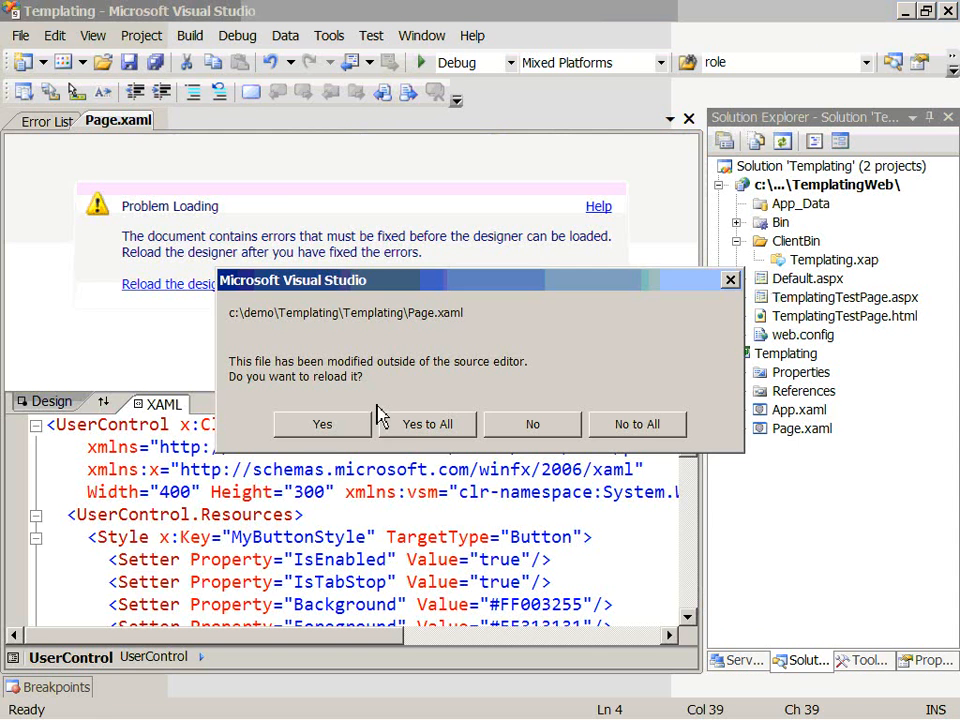
left_click(436, 424)
key("F5")
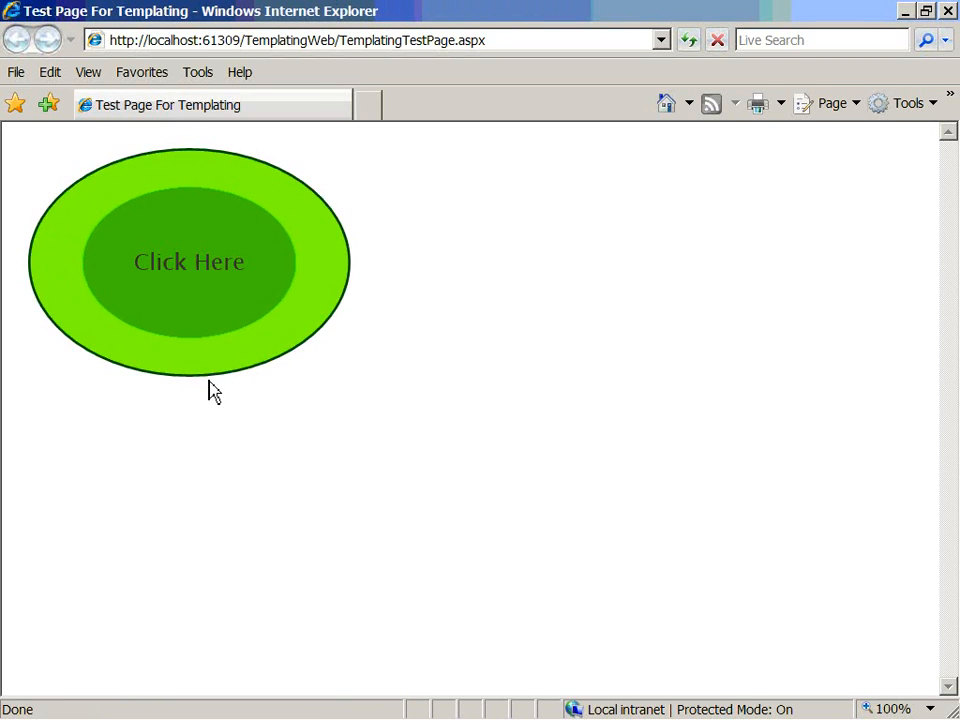
- Test the Click Here button's mouse-over and pressed looks on the test page, close it and return to Expression Blend
left_click(231, 335)
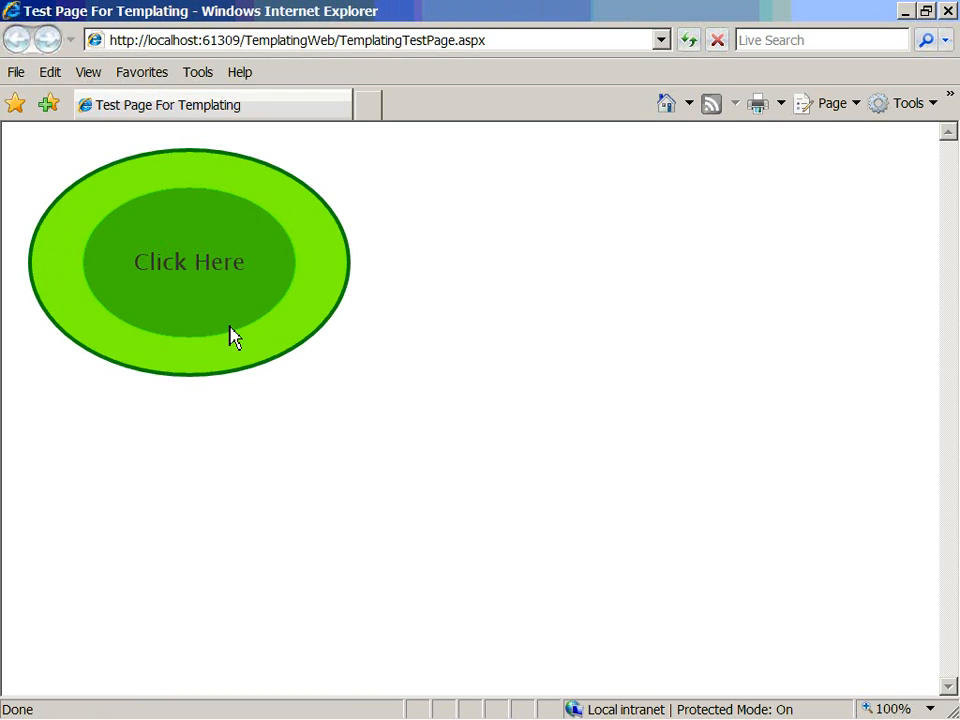
left_click(231, 335)
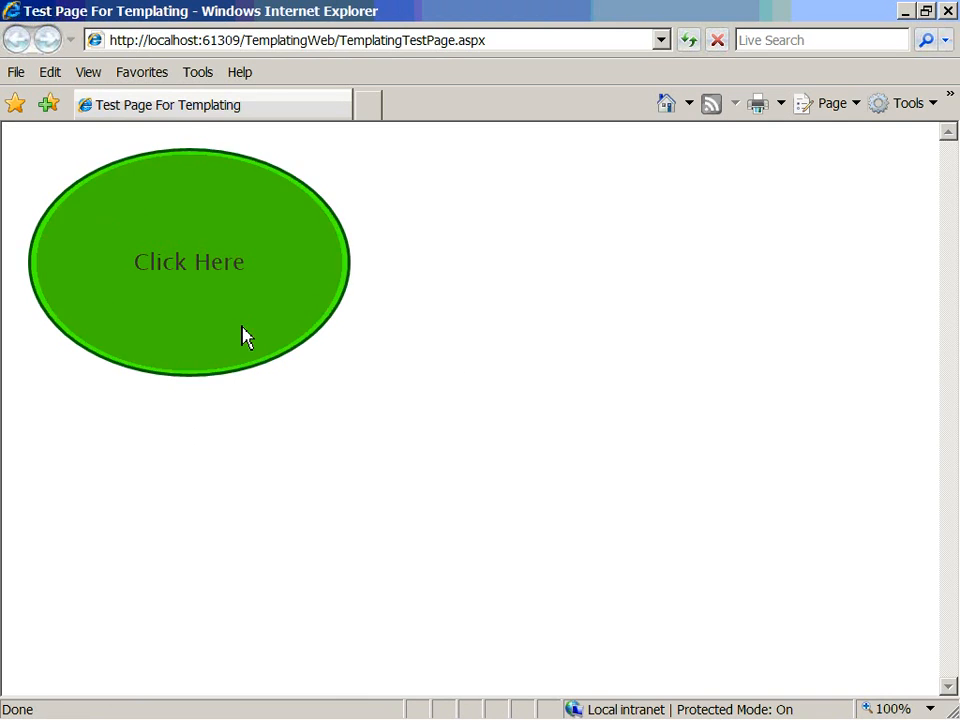
left_click(264, 315)
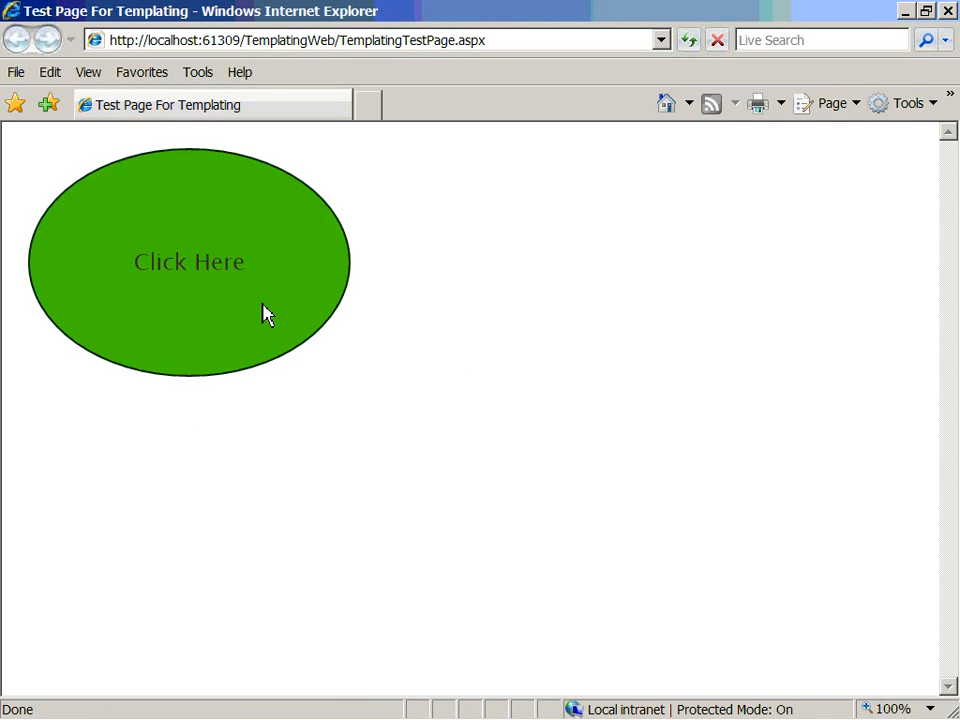
left_click(948, 12)
key("alt+Tab")
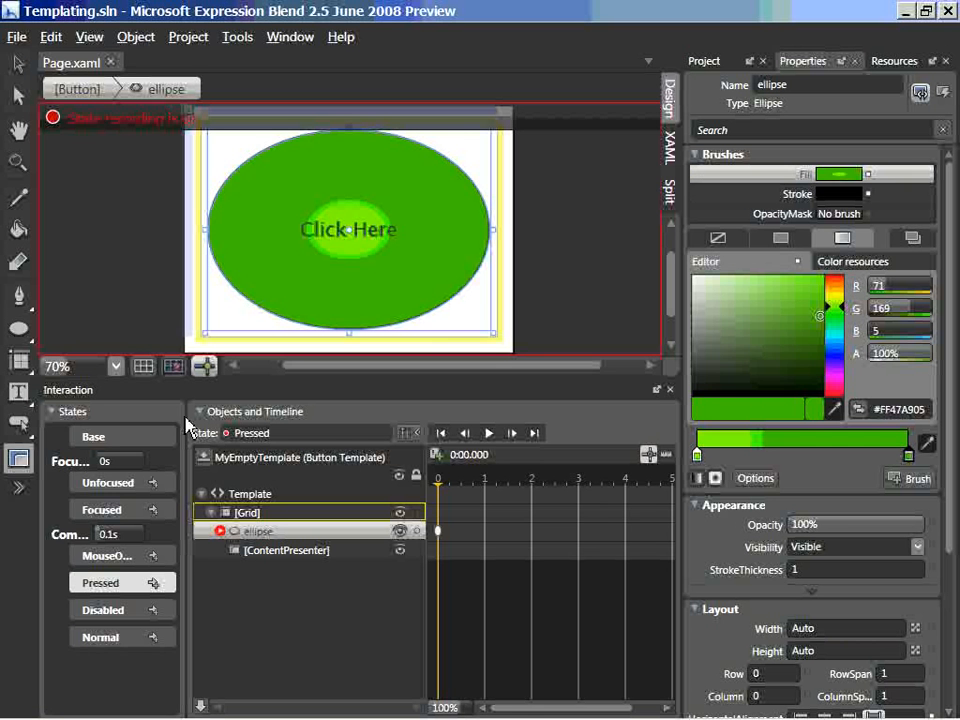